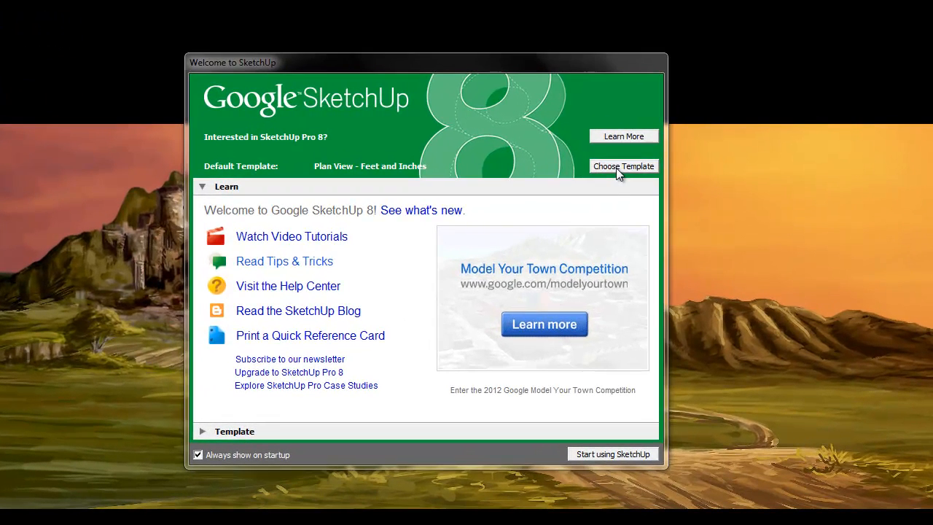
Start a new model with the Plan View - Feet and Inches template
click(615, 167)
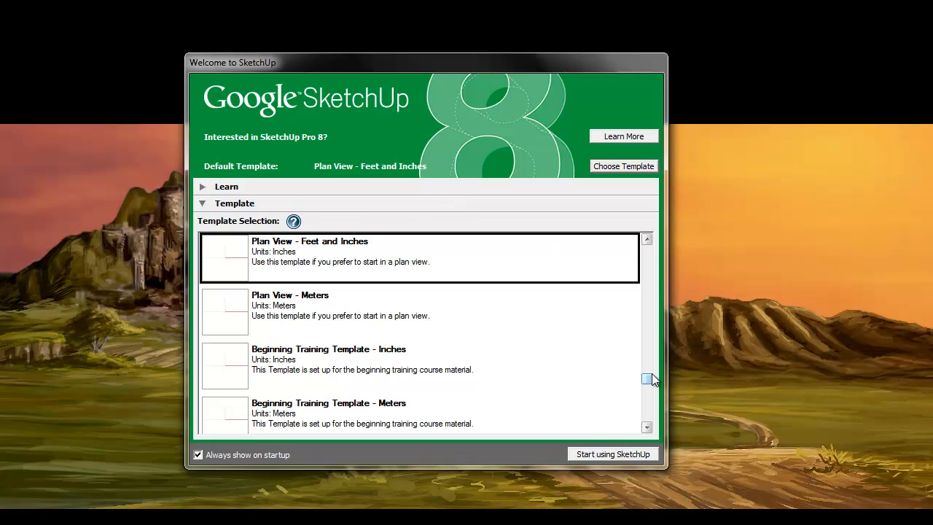
mouse_move(648, 378)
mouse_down()
mouse_move(652, 253)
mouse_move(647, 373)
mouse_up()
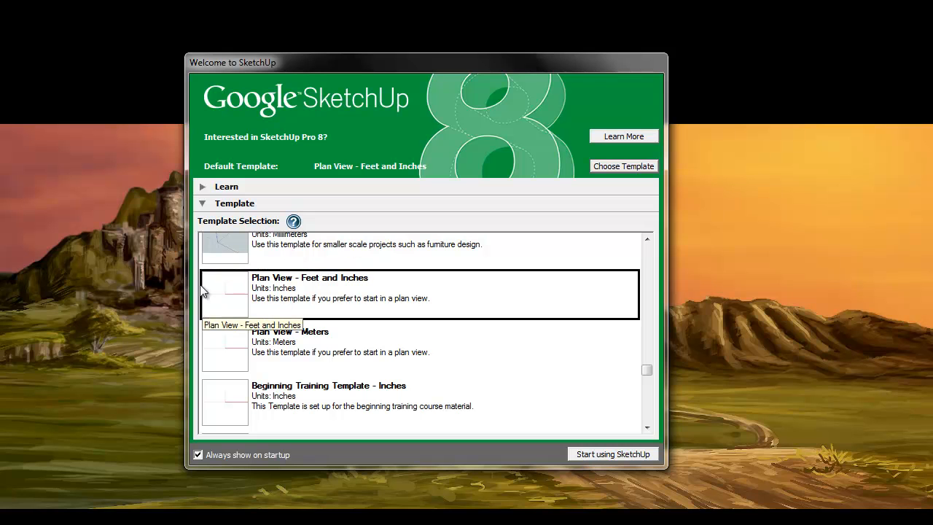
click(619, 454)
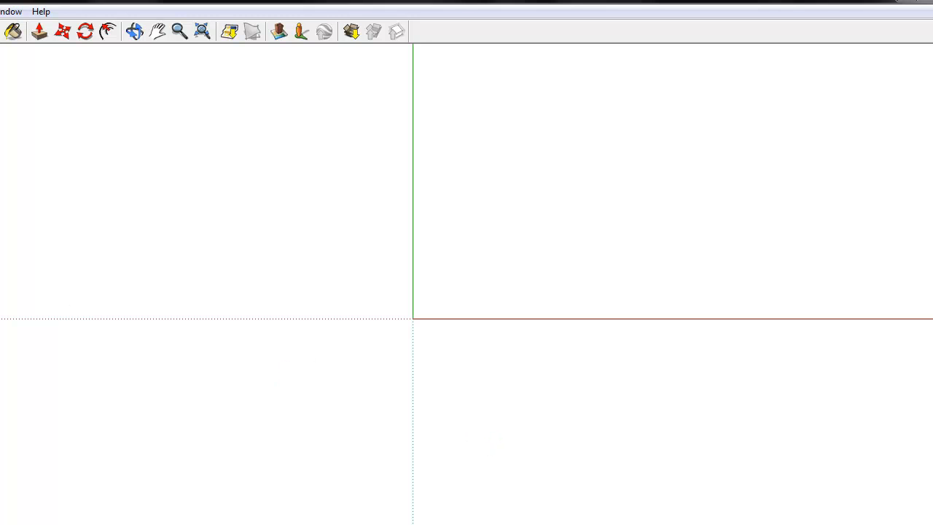
Draw a square about 5' 9 1/2" per side on the ground plane, from the origin along the positive red and negative green axes
click(134, 32)
drag(411, 277, 427, 183)
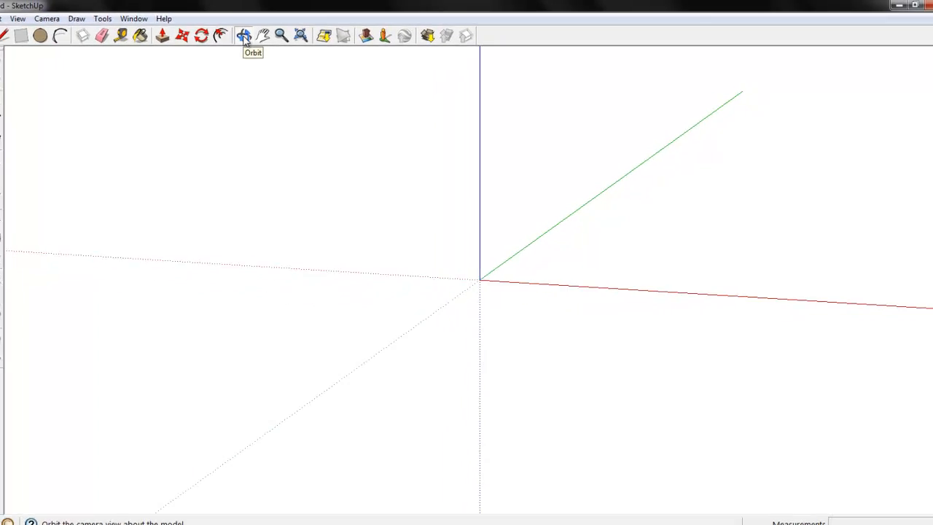
drag(365, 258, 461, 207)
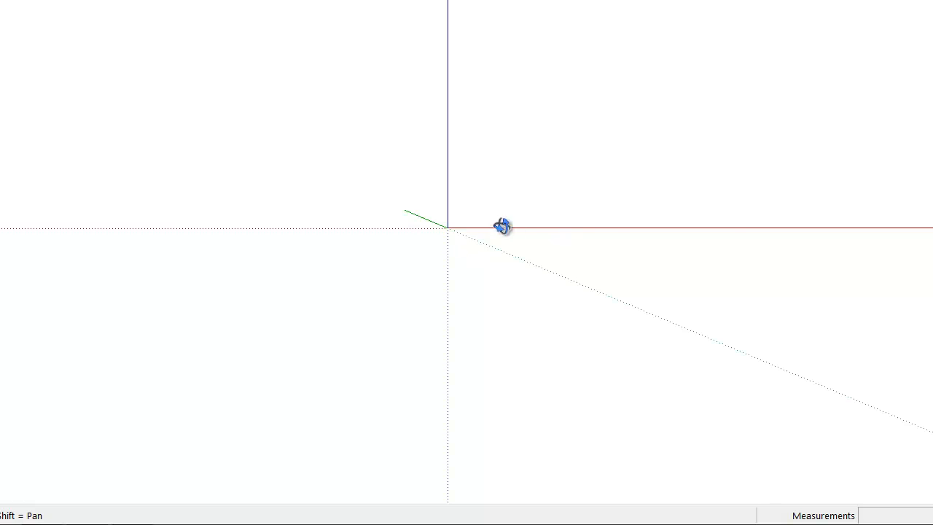
drag(487, 257, 343, 264)
drag(459, 264, 468, 354)
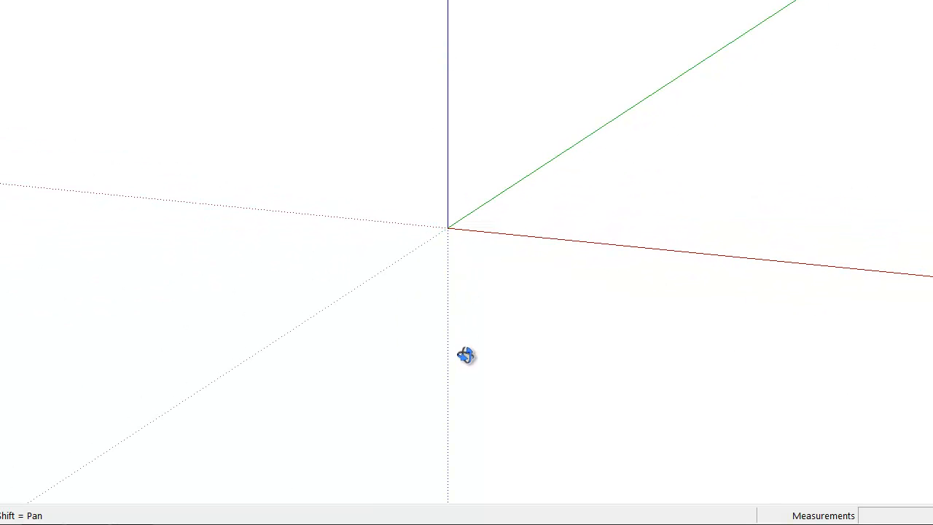
key(l)
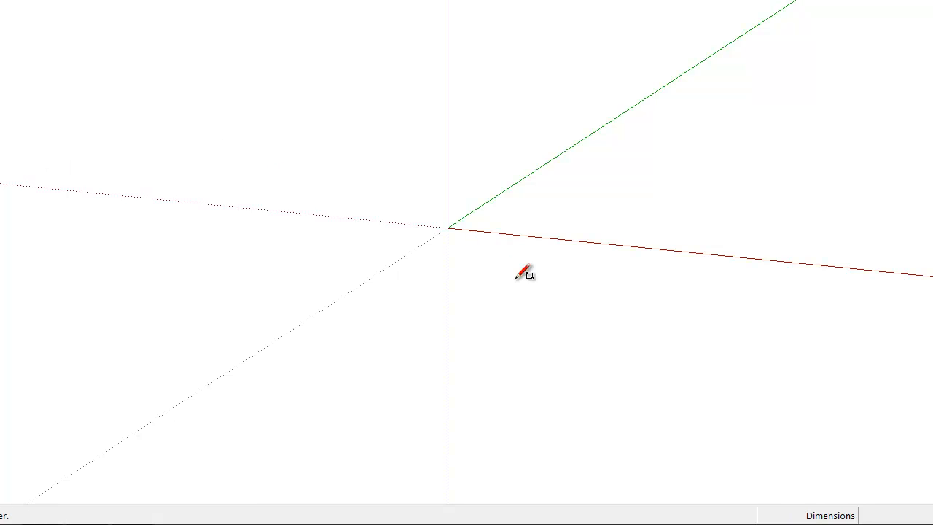
click(447, 227)
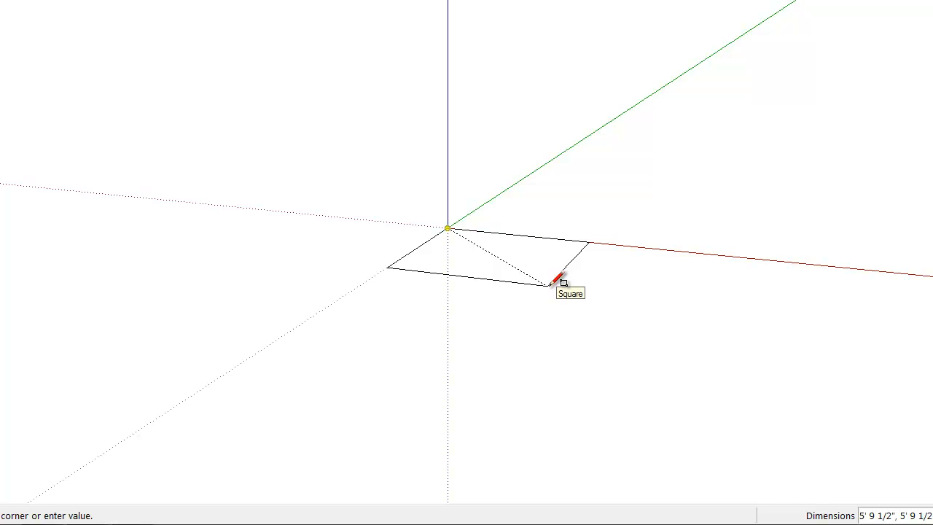
click(547, 285)
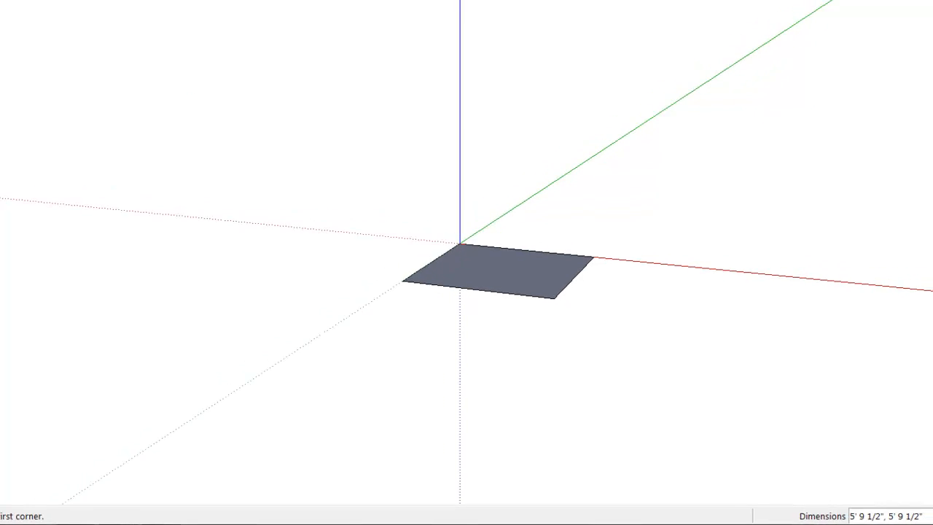
Push/Pull the square face upward into a box roughly twice as tall as it is wide
click(250, 34)
drag(397, 234, 344, 428)
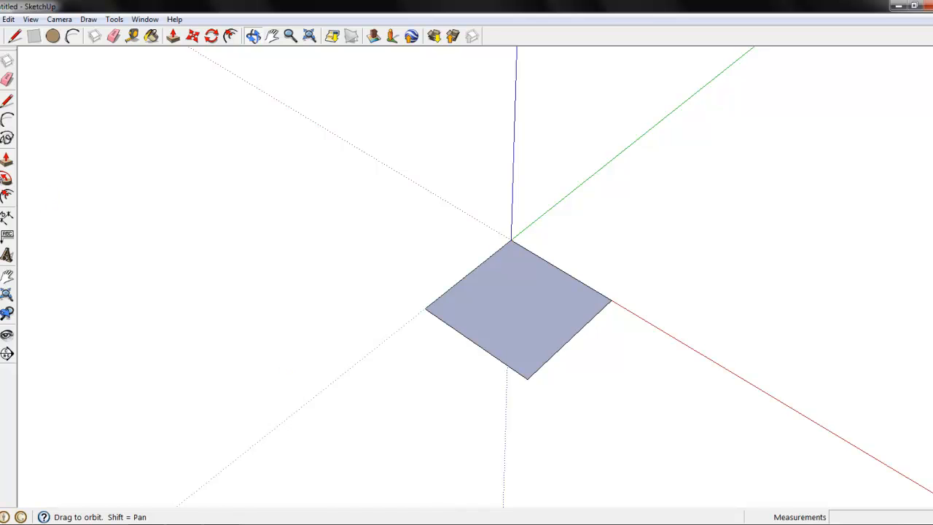
click(7, 160)
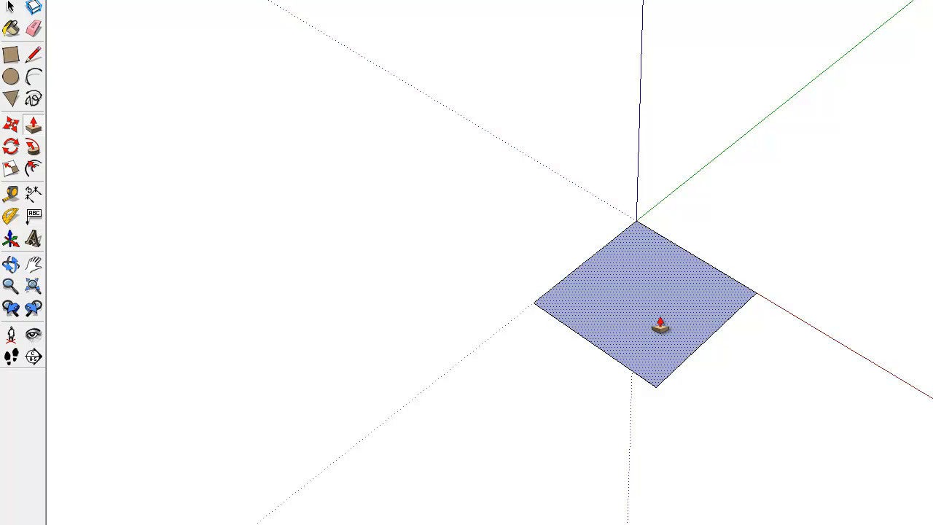
drag(660, 326, 685, 94)
Erase the box's front vertical edge so that its two adjoining side faces are removed
key(o)
drag(502, 277, 692, 66)
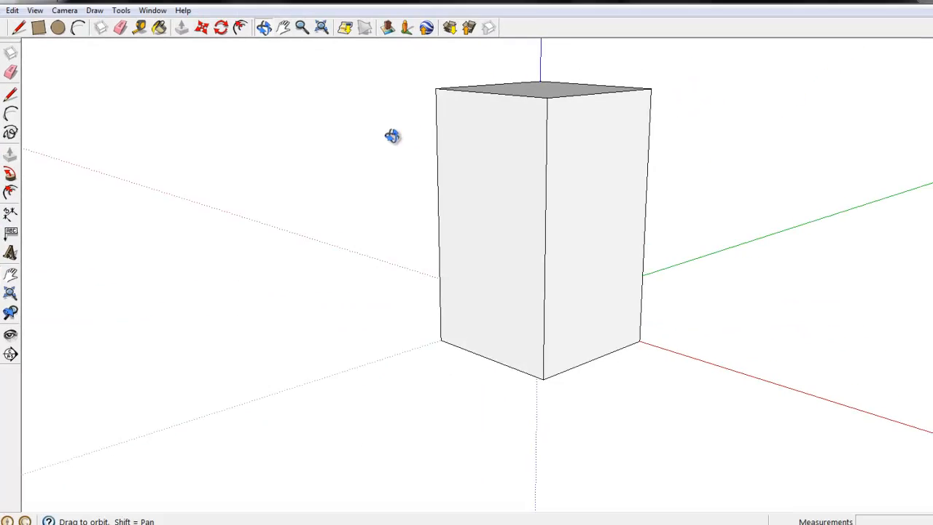
drag(377, 141, 548, 139)
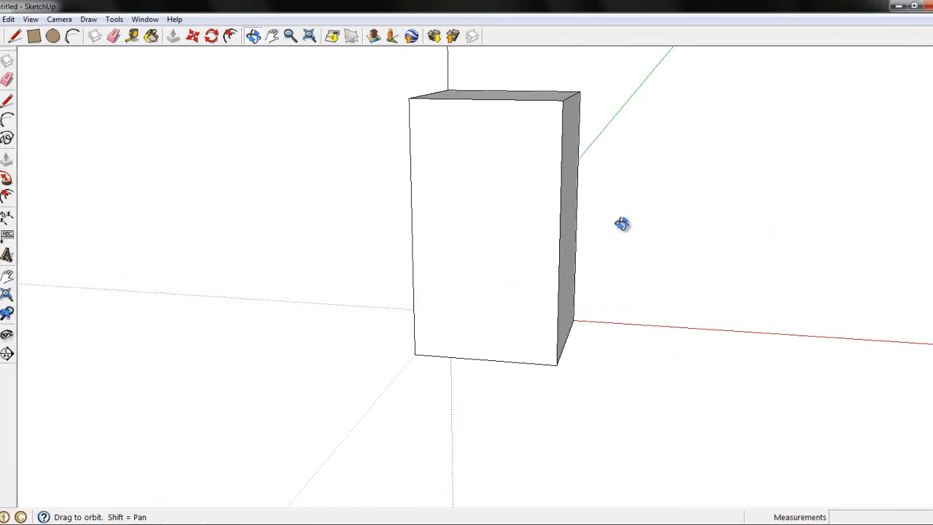
drag(620, 223, 808, 131)
mouse_move(759, 183)
mouse_down()
mouse_move(597, 299)
mouse_move(432, 362)
mouse_move(375, 328)
mouse_move(479, 357)
mouse_move(606, 329)
mouse_move(714, 270)
mouse_move(439, 296)
mouse_move(464, 337)
mouse_move(498, 341)
mouse_up()
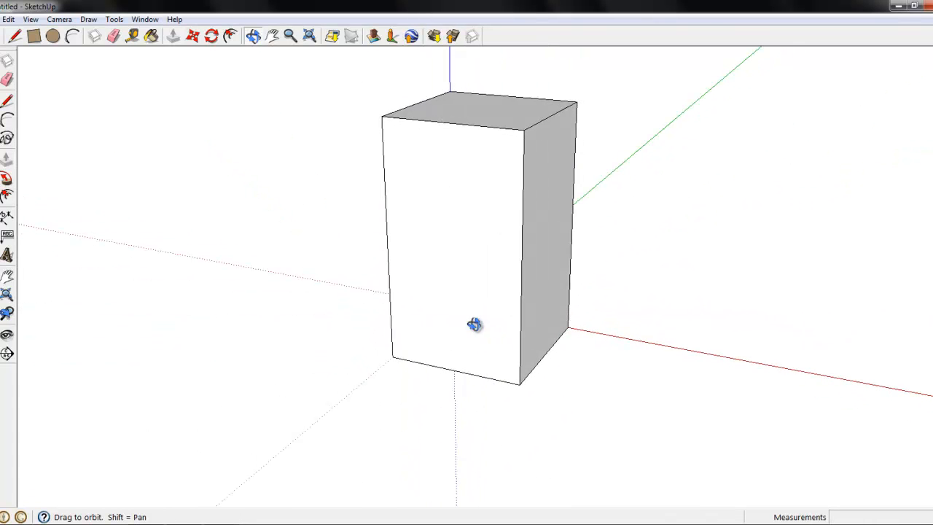
click(7, 78)
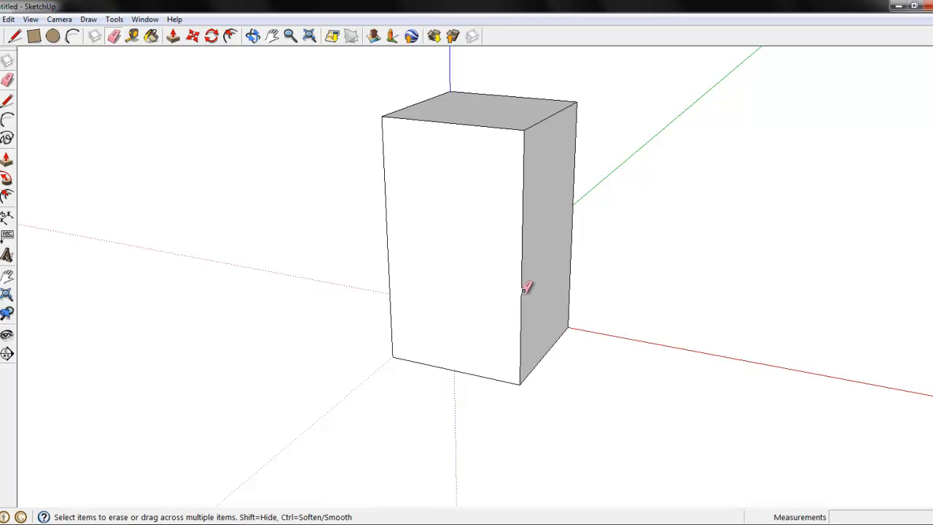
drag(523, 290, 518, 275)
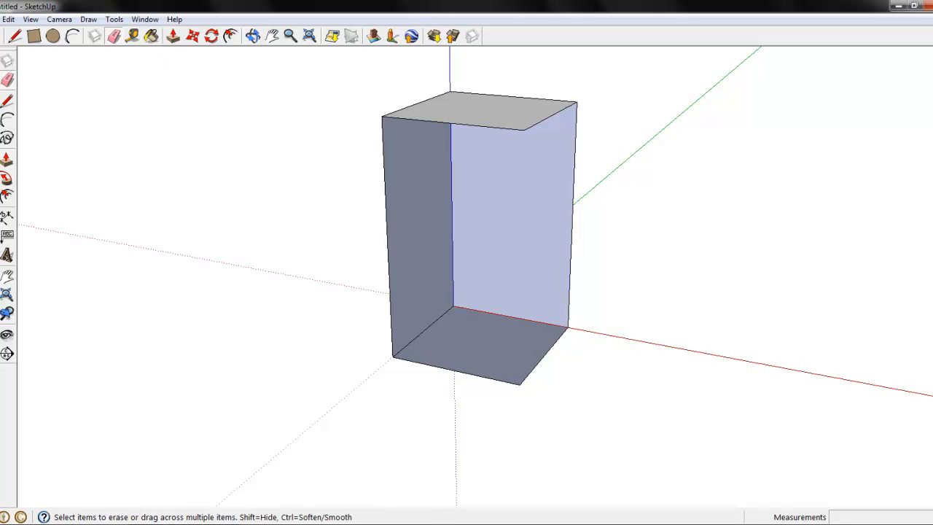
Examine the opened box from several angles and distances by panning, orbiting and zooming
click(289, 35)
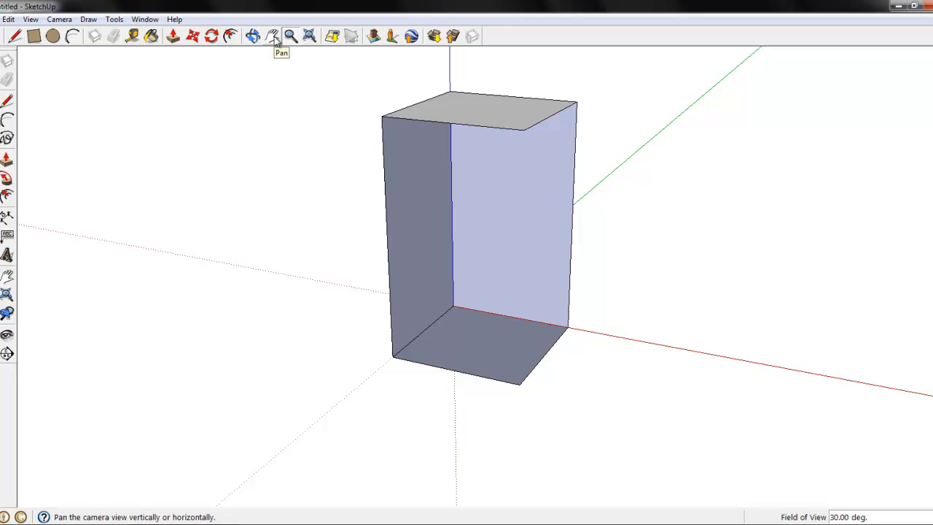
click(273, 36)
drag(528, 270, 471, 380)
drag(392, 428, 372, 277)
click(138, 40)
click(161, 40)
drag(391, 315, 311, 196)
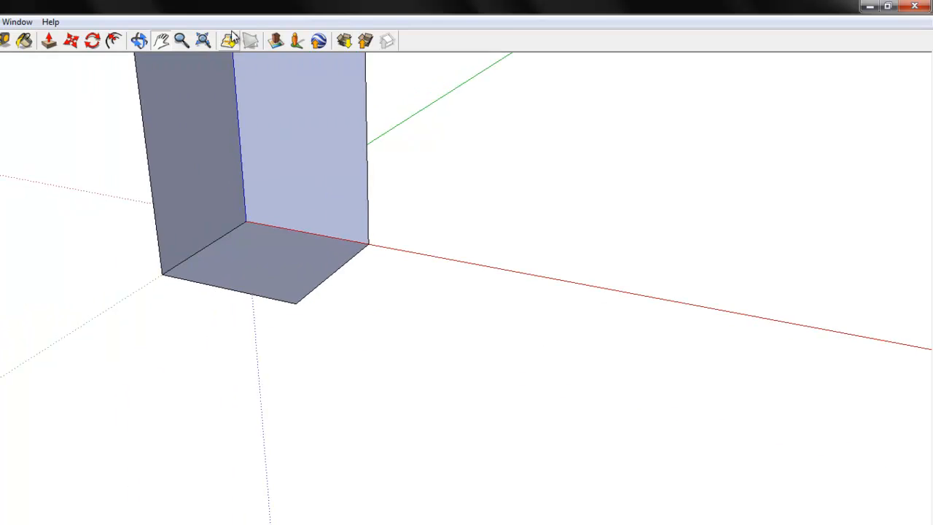
click(139, 40)
drag(229, 142, 245, 201)
click(161, 41)
click(140, 40)
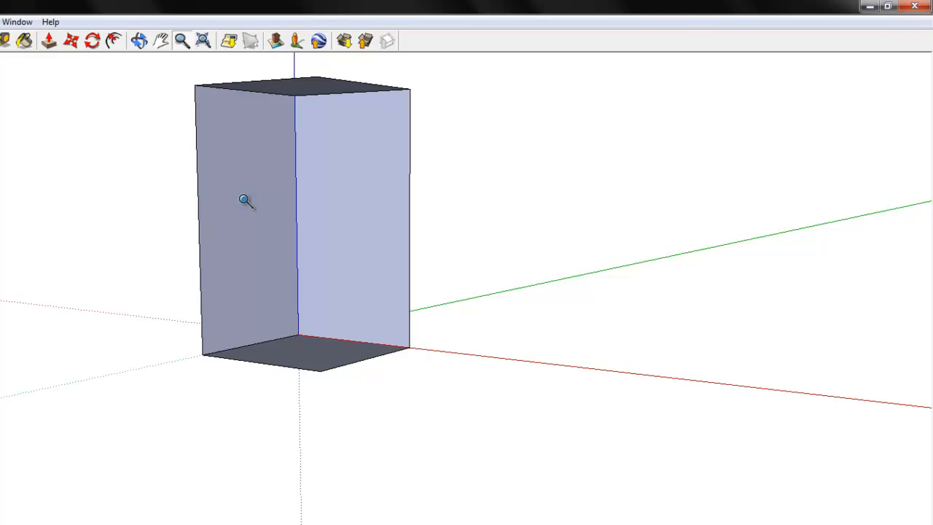
drag(244, 201, 266, 37)
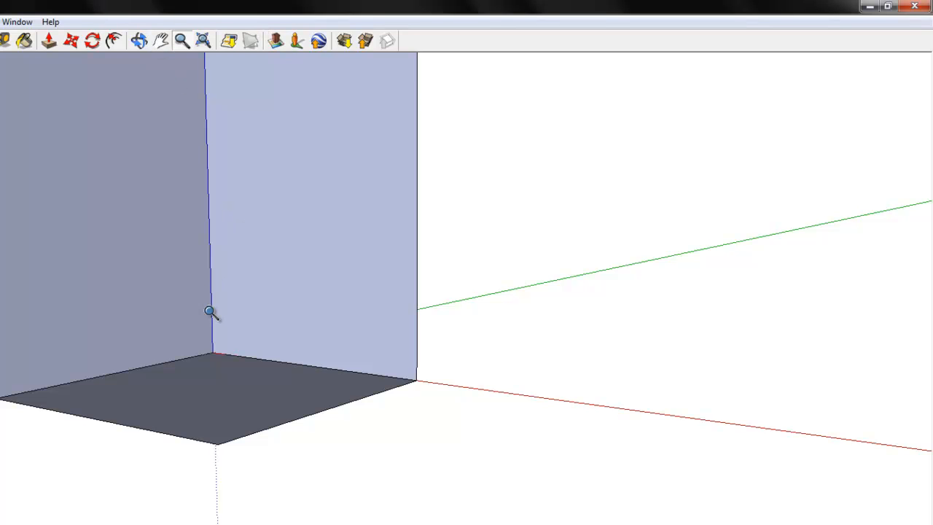
drag(210, 312, 216, 366)
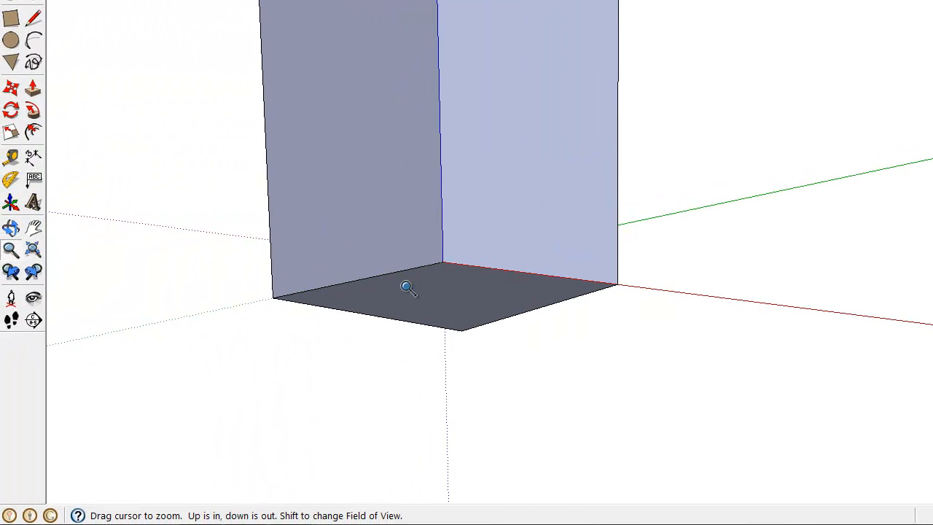
drag(407, 288, 423, 416)
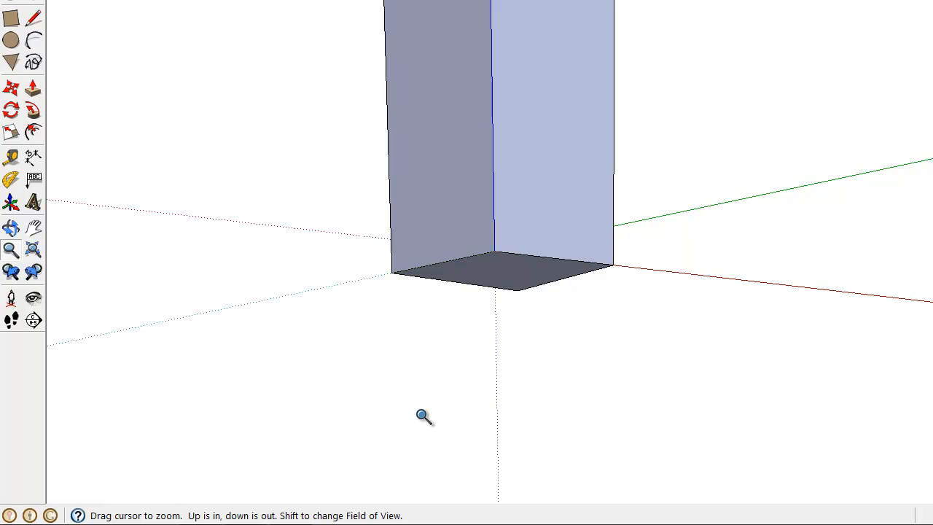
drag(423, 416, 437, 231)
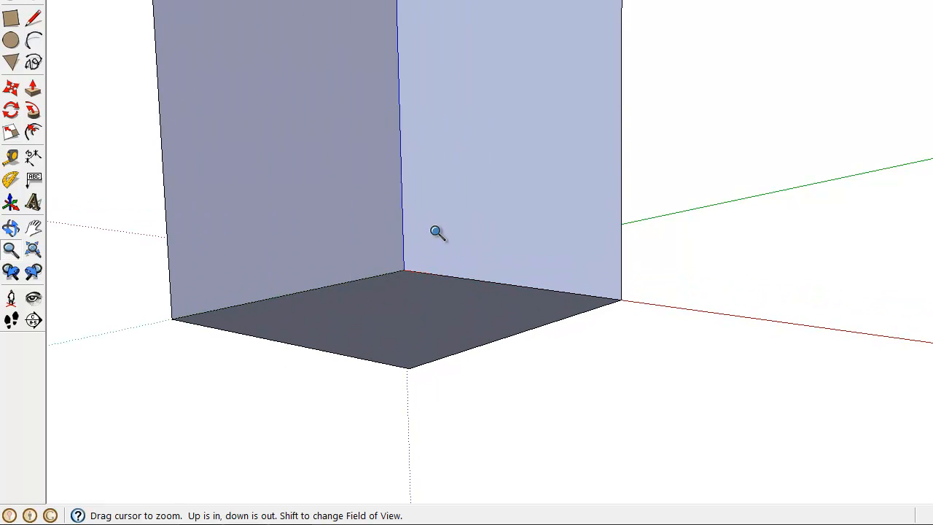
Draw a small upright doorway rectangle on the inner wall along the green axis, with its base on the floor edge
click(33, 227)
drag(403, 156, 394, 287)
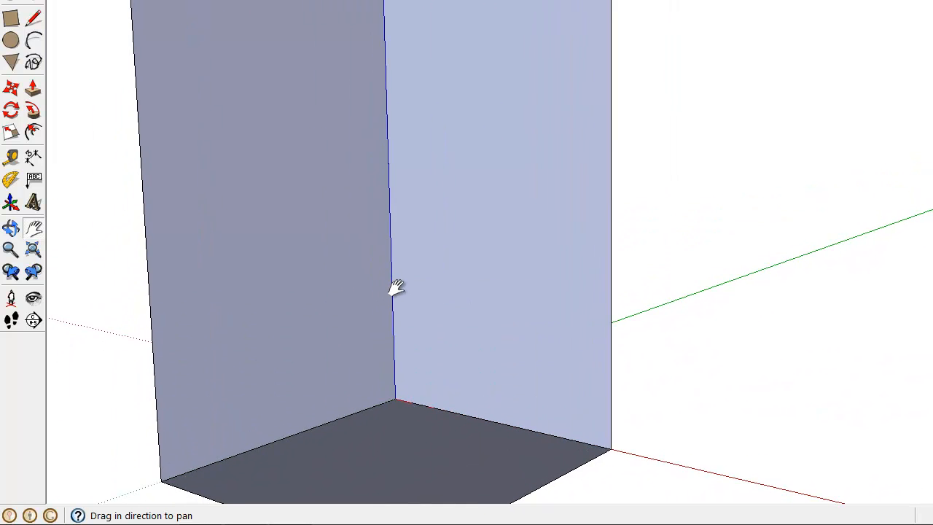
click(10, 19)
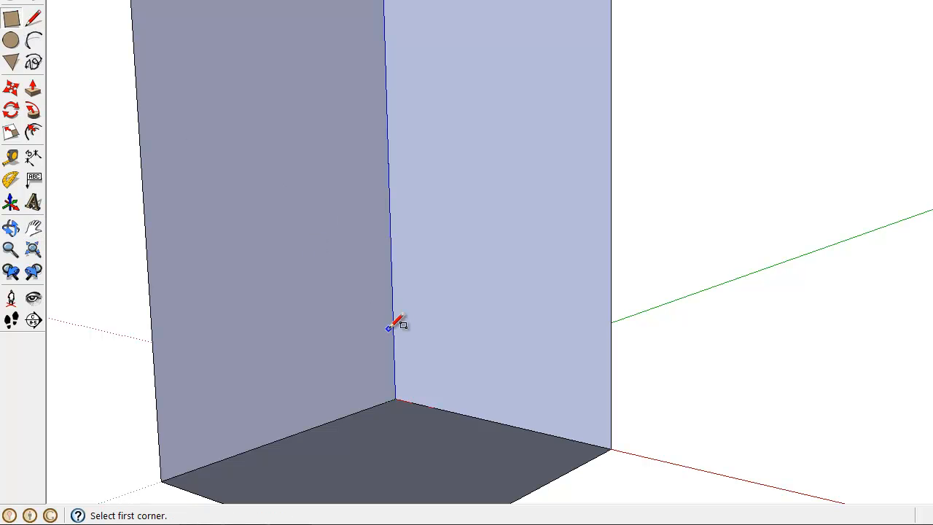
click(207, 371)
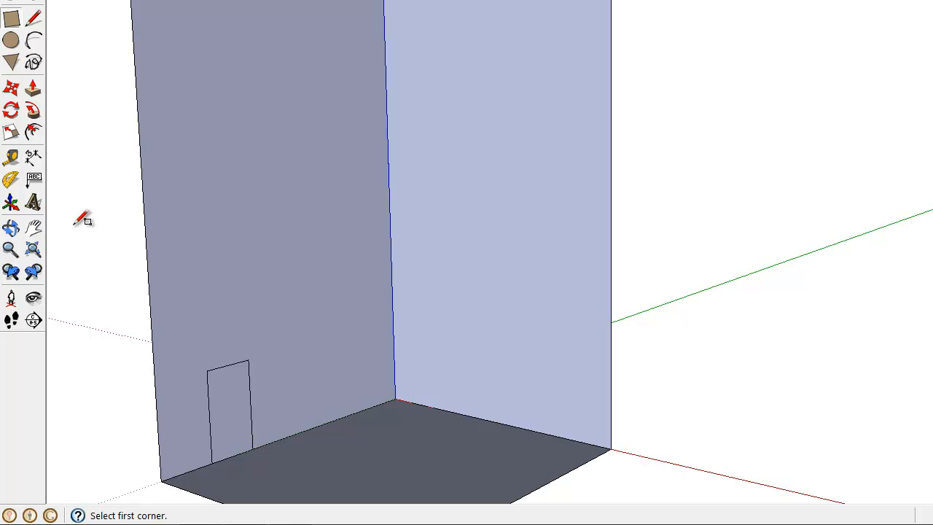
Draw a closed, irregular five-sided shape with the Line tool on the wall above the doorway rectangle
click(35, 26)
click(204, 136)
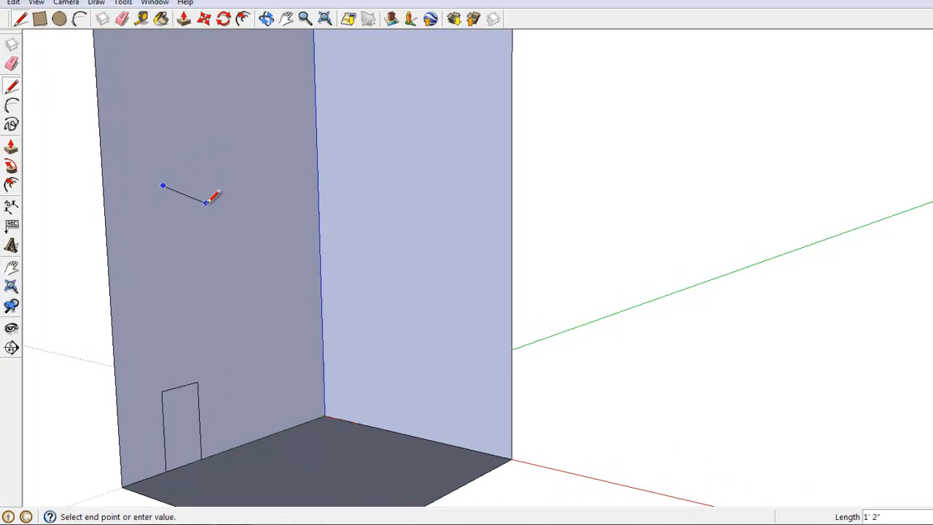
click(221, 155)
drag(185, 128, 167, 127)
click(153, 197)
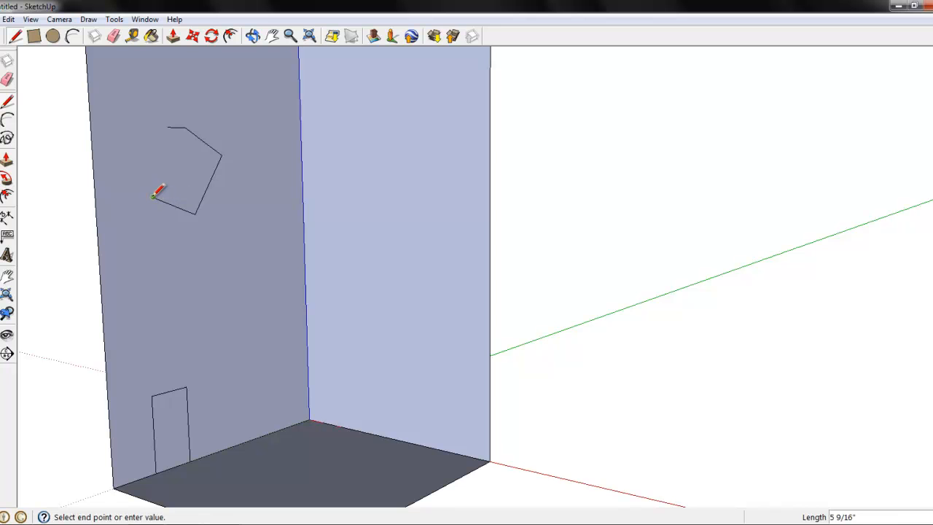
click(168, 127)
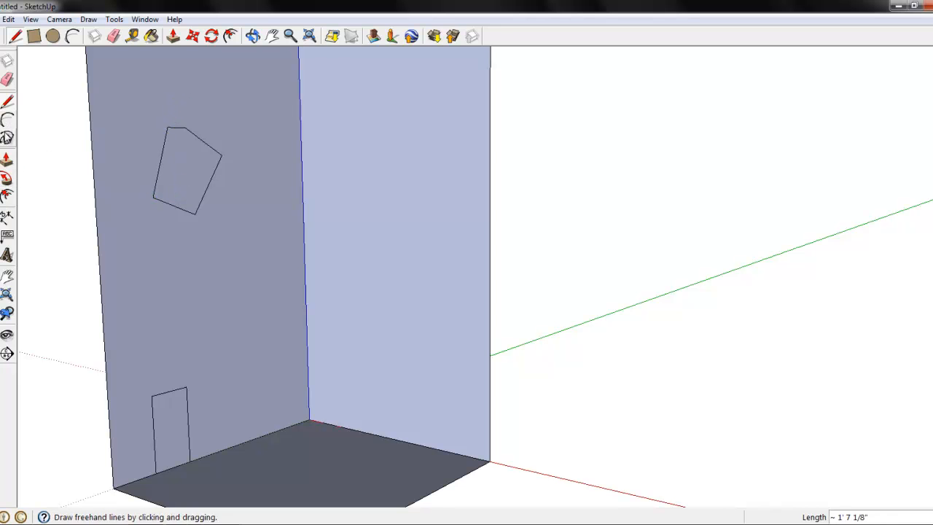
Draw a closed, rounded freehand outline beside the five-sided shape and Push/Pull its face by about 5/16"
click(6, 138)
mouse_move(252, 264)
mouse_down()
mouse_move(260, 183)
mouse_move(284, 260)
mouse_move(270, 260)
mouse_up()
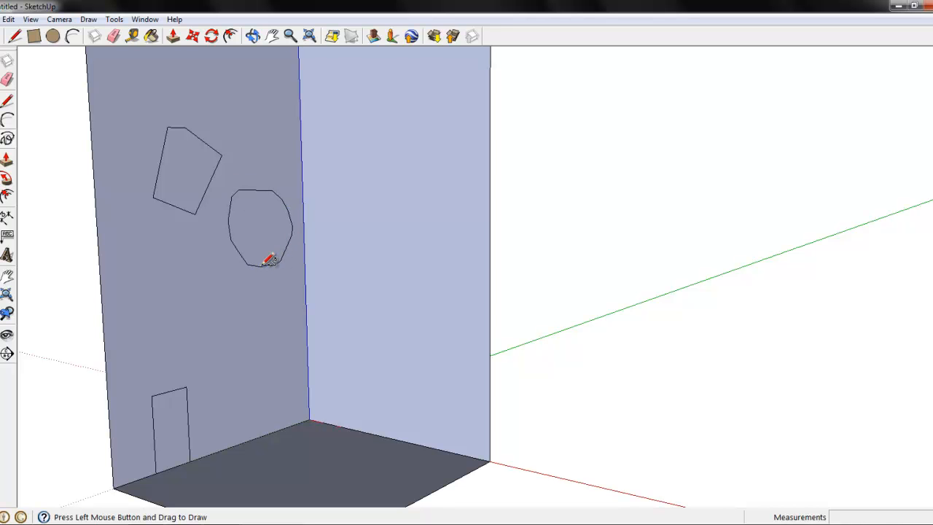
click(7, 157)
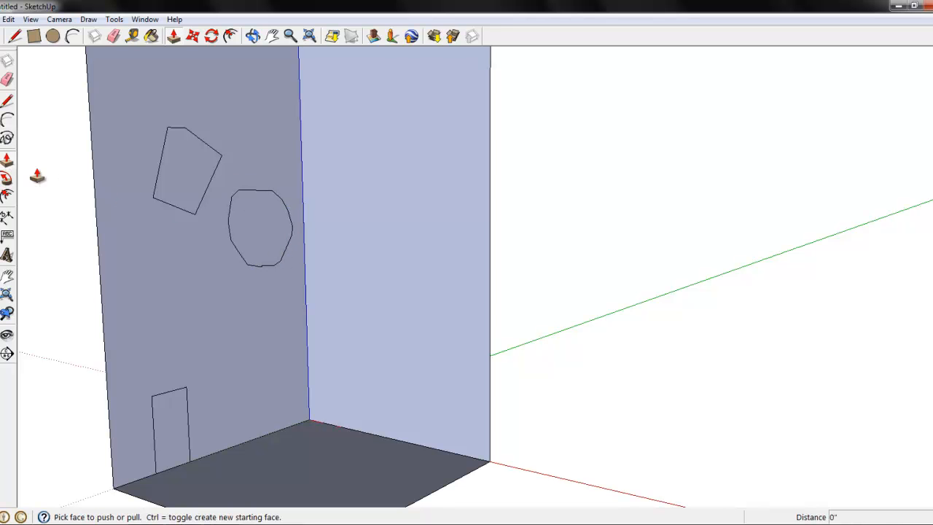
click(252, 238)
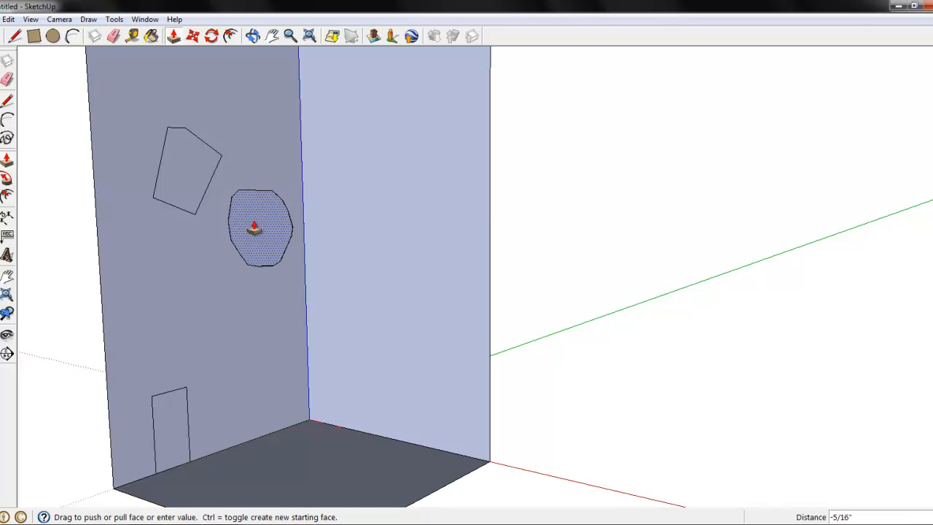
click(254, 229)
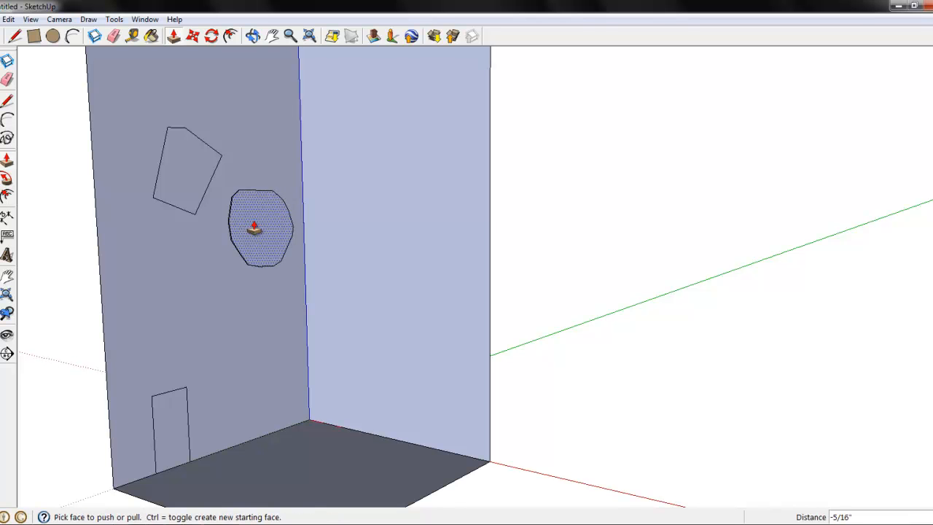
click(254, 229)
Undo the Push/Pull, the freehand outline and the five-sided shape on the wall
key(ctrl+z)
key(ctrl+z)
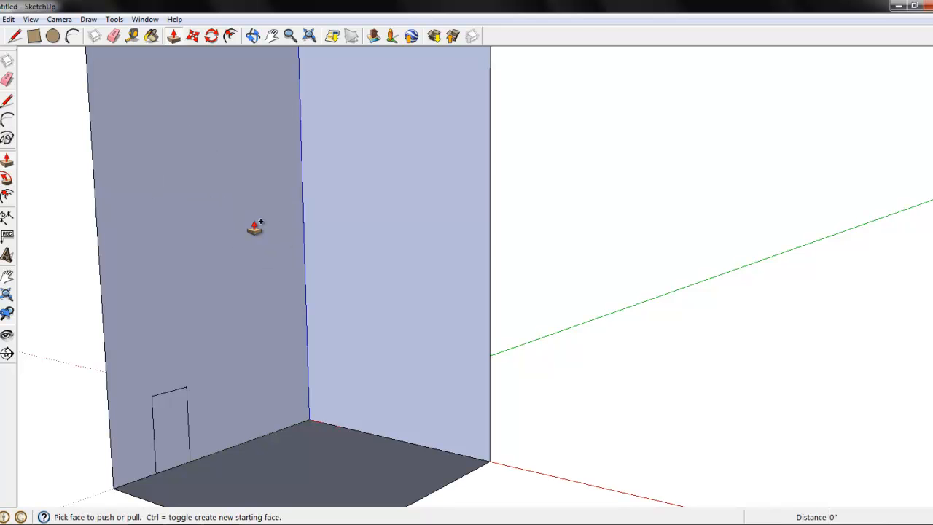
Push/Pull the doorway rectangle about 1 7/16" to recess it into the wall
click(179, 432)
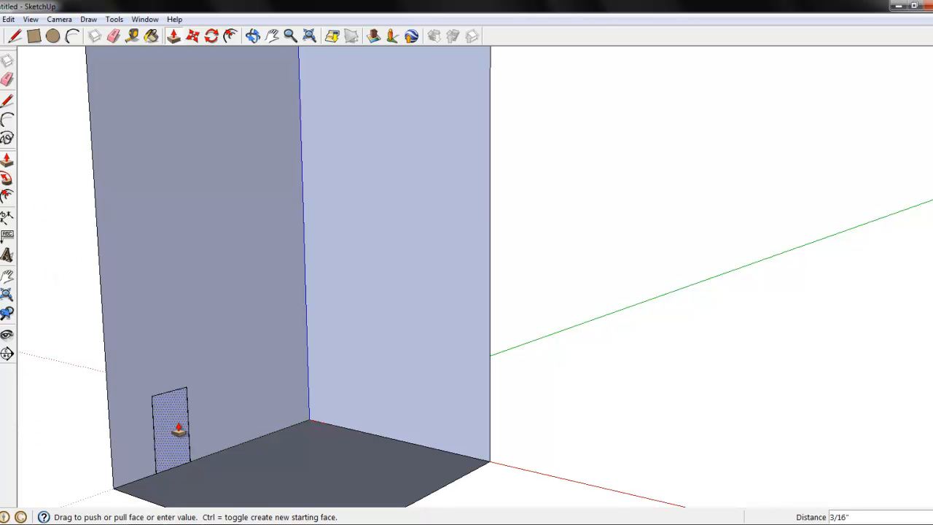
click(175, 430)
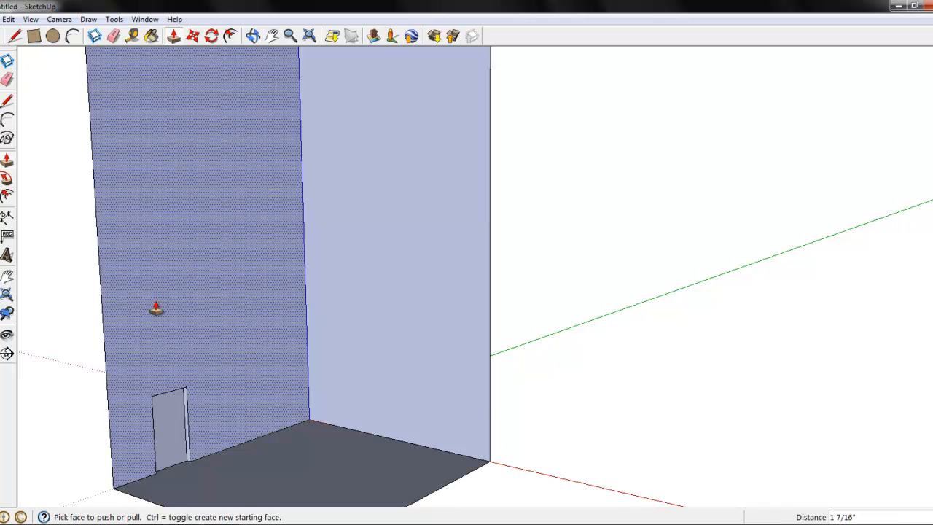
Try offsetting the recessed doorway face inward by about 1 13/16" and undo the offset
click(7, 195)
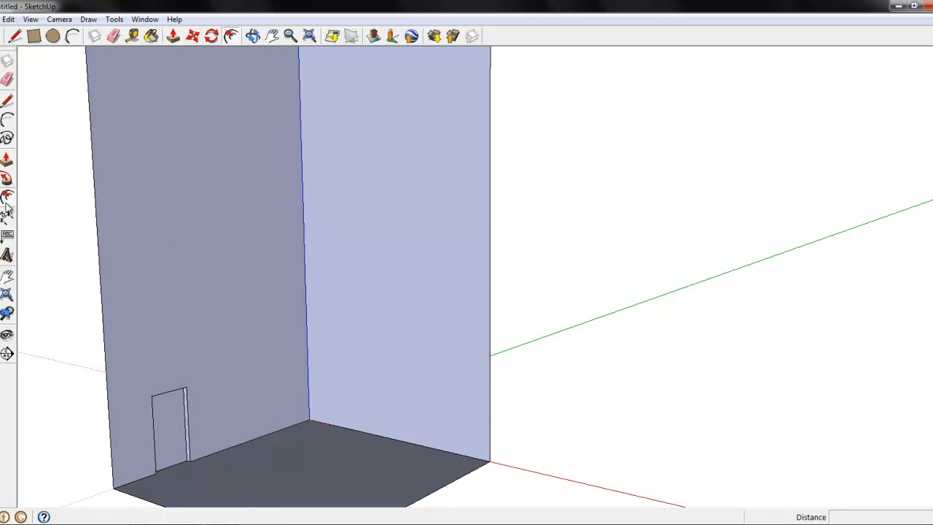
click(172, 452)
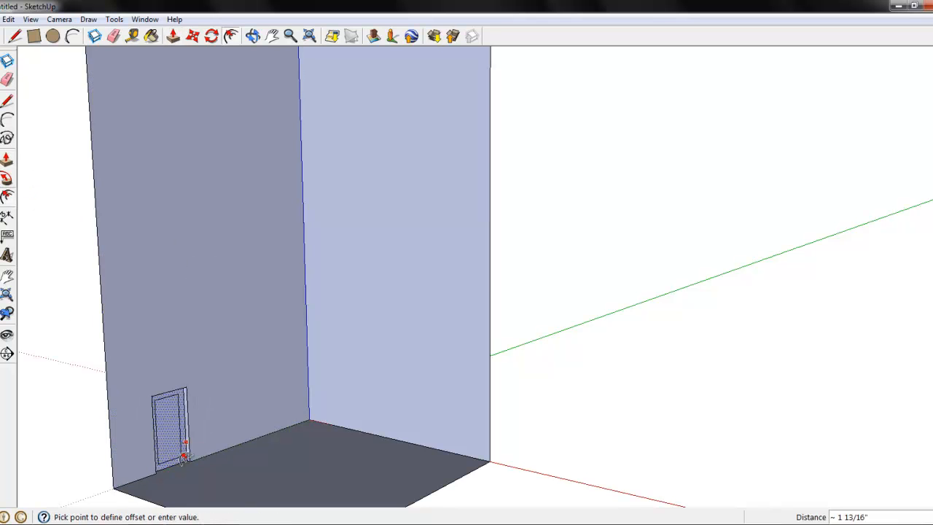
click(183, 456)
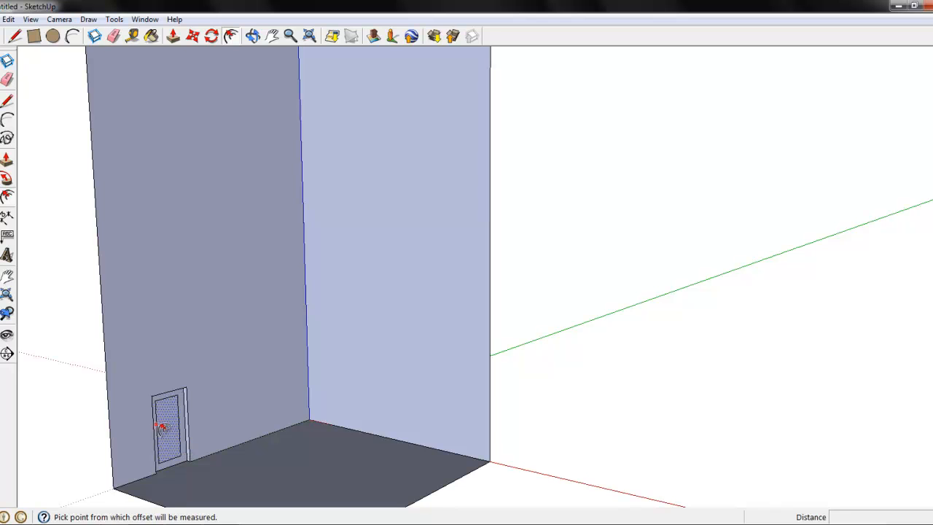
click(10, 199)
key(ctrl+z)
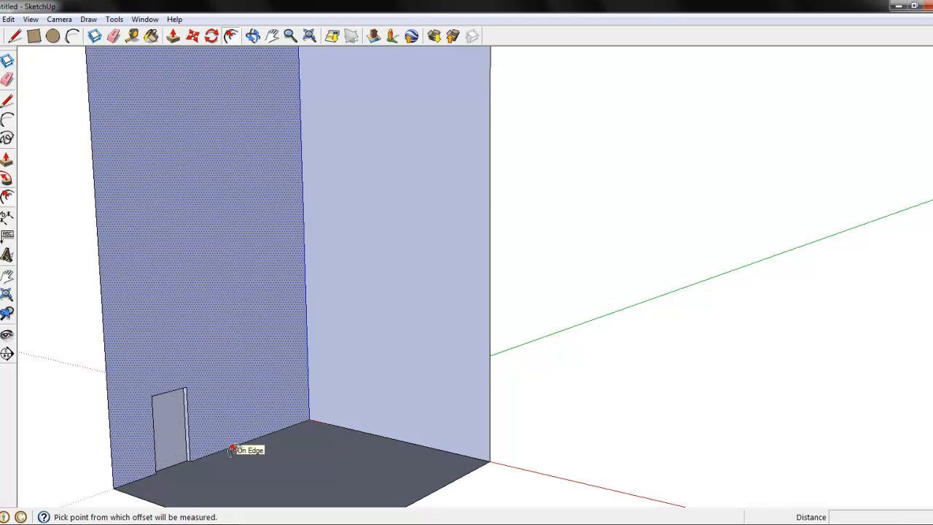
Offset the recessed doorway face inward by about 13/16" to outline a thin door frame
click(180, 422)
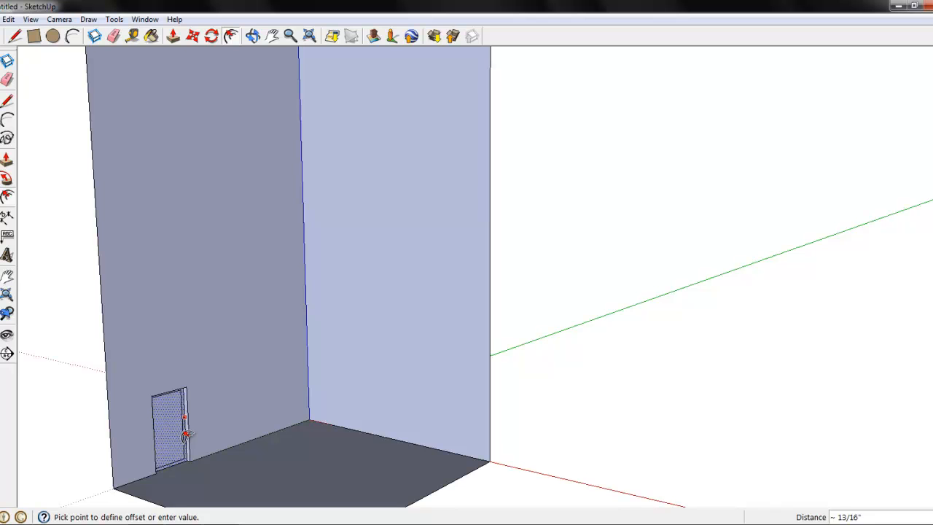
key(Escape)
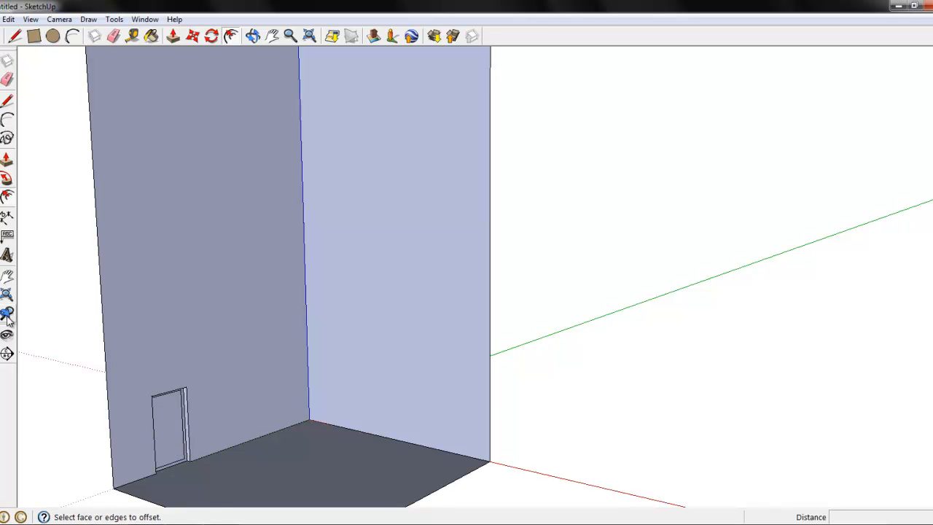
Push/Pull the inner door panel slightly back into its frame and lower the ledge beneath it toward the floor
click(289, 36)
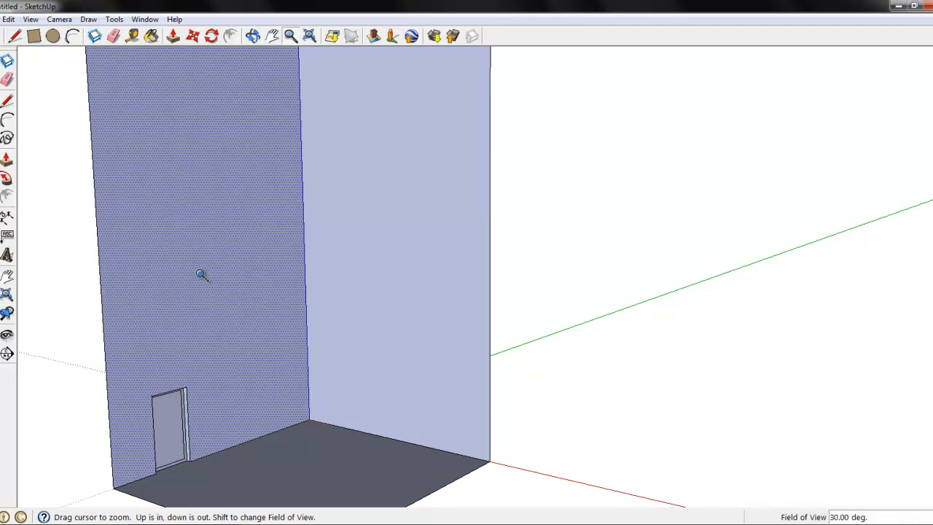
drag(192, 444, 182, 301)
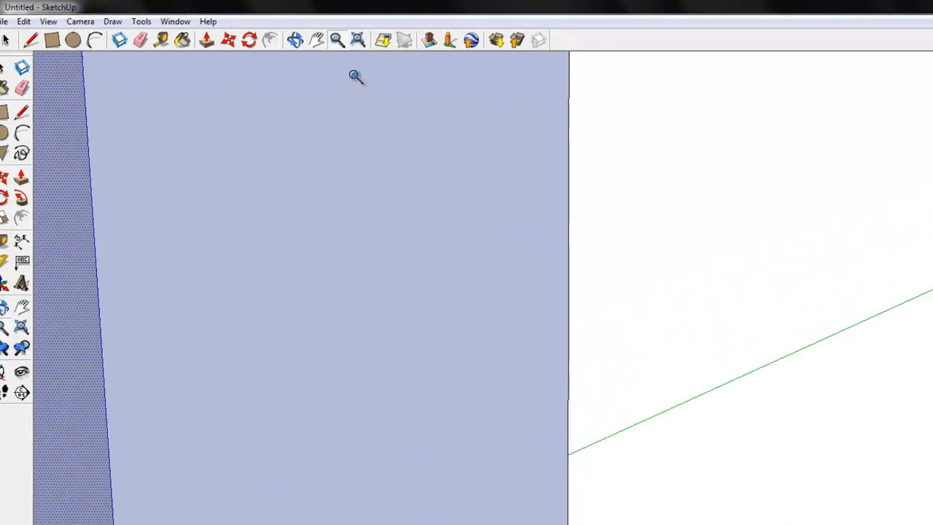
click(350, 44)
drag(289, 250, 529, 258)
click(329, 44)
drag(396, 188, 296, 223)
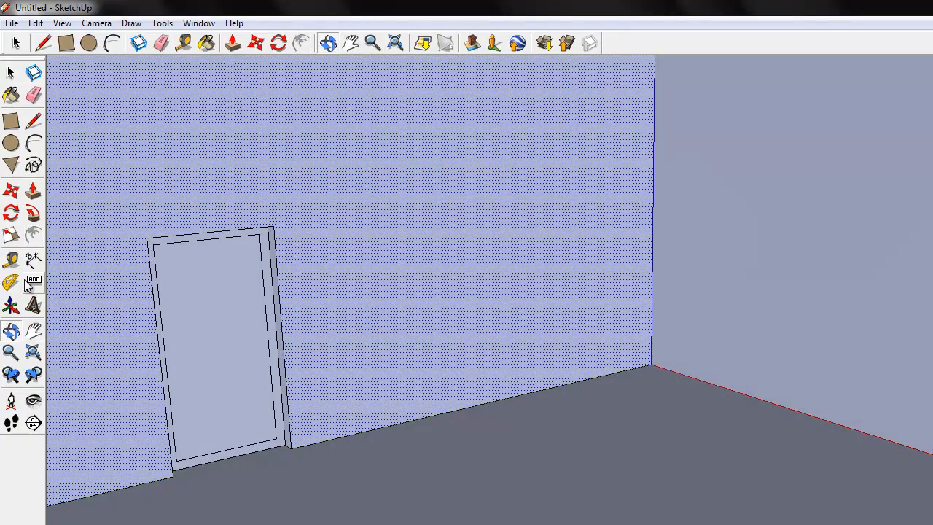
click(33, 191)
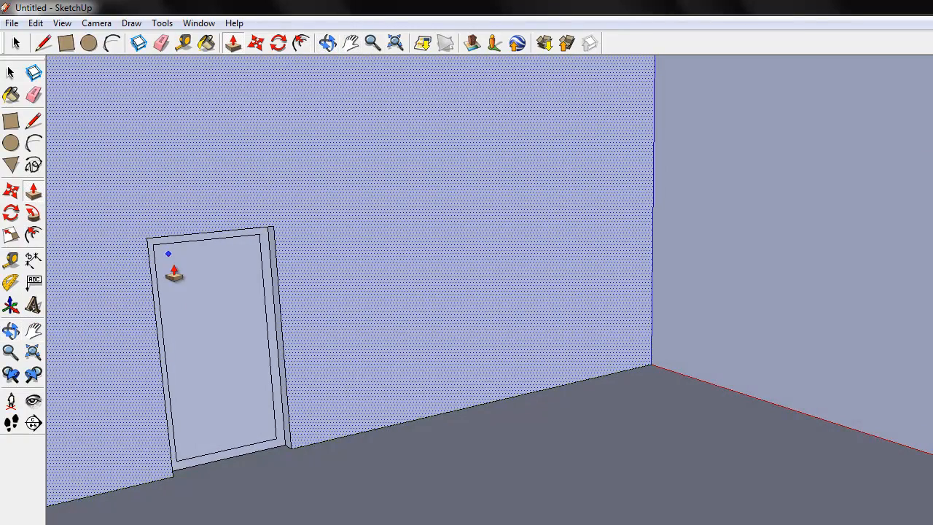
click(10, 73)
click(272, 320)
click(247, 342)
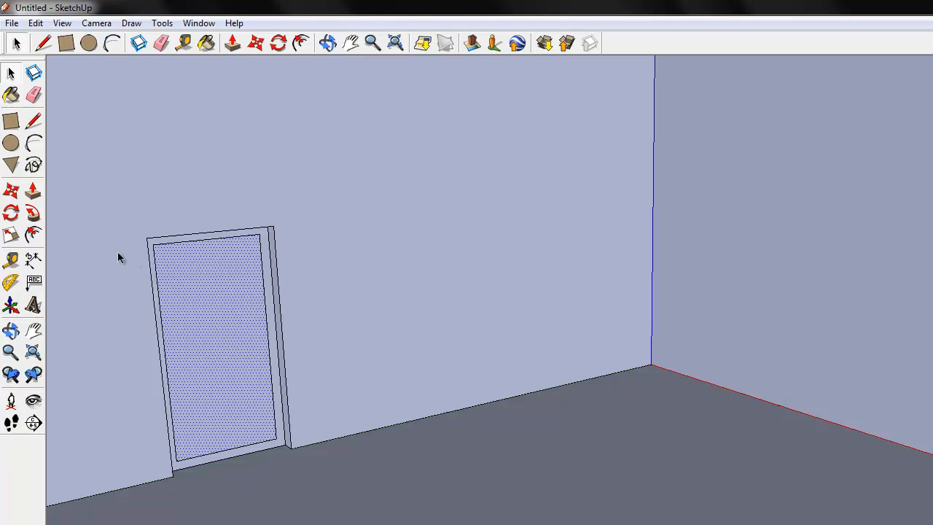
click(203, 241)
click(30, 193)
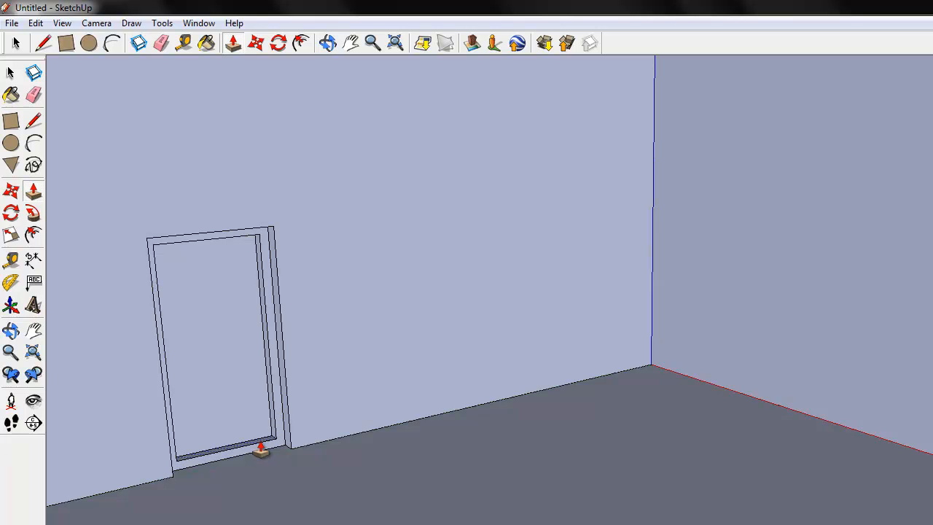
click(261, 449)
click(262, 454)
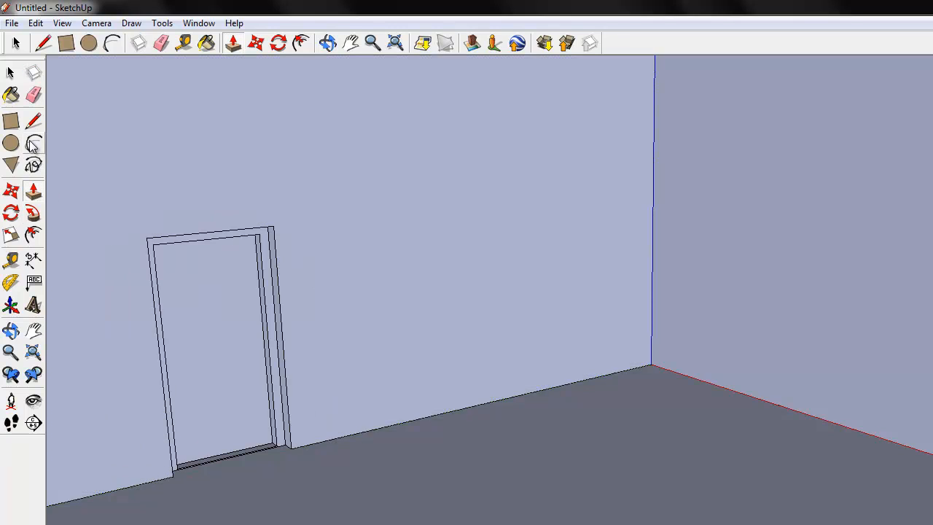
Offset the doorway wall's outline inward to create a narrow border around the doorway and along the wall's edges
click(33, 236)
click(130, 313)
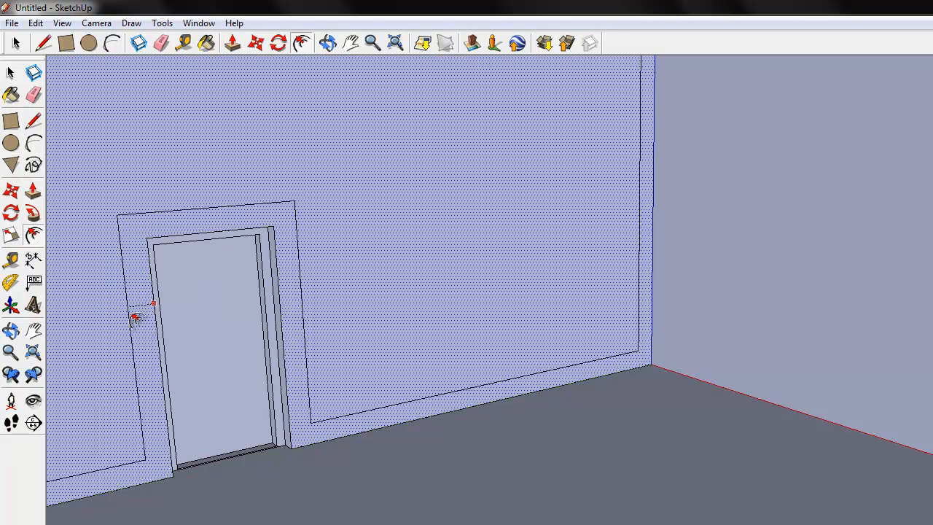
click(149, 328)
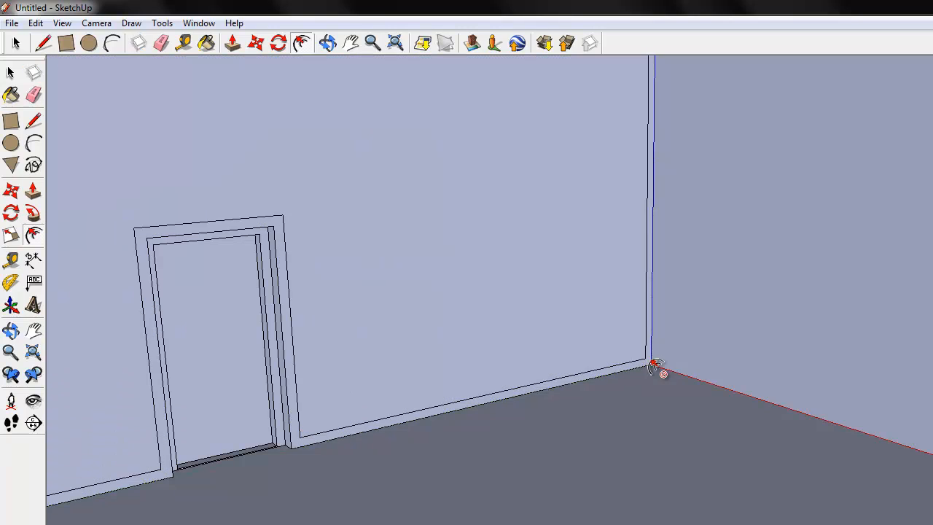
Push/Pull the narrow border face out from the wall to form raised trim around the doorway and wall edges
click(33, 191)
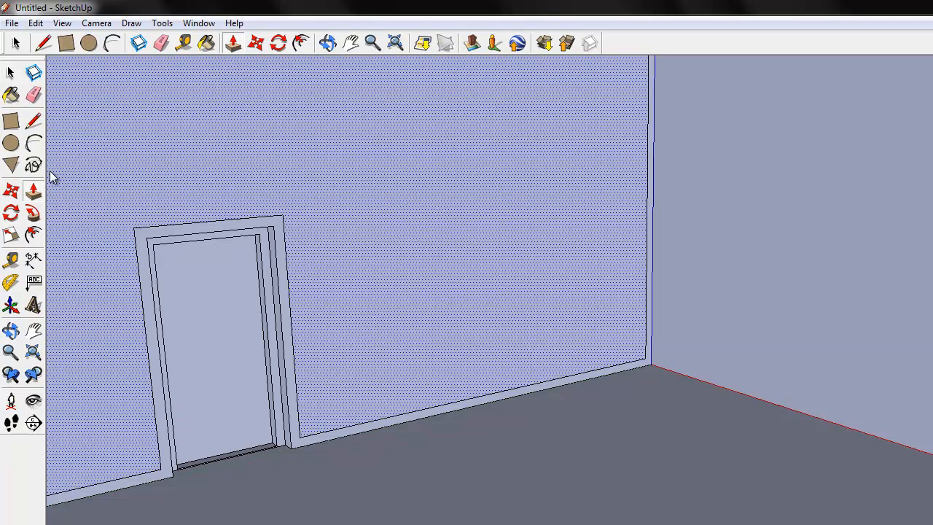
click(11, 73)
click(305, 440)
click(298, 446)
click(33, 191)
drag(301, 445, 306, 448)
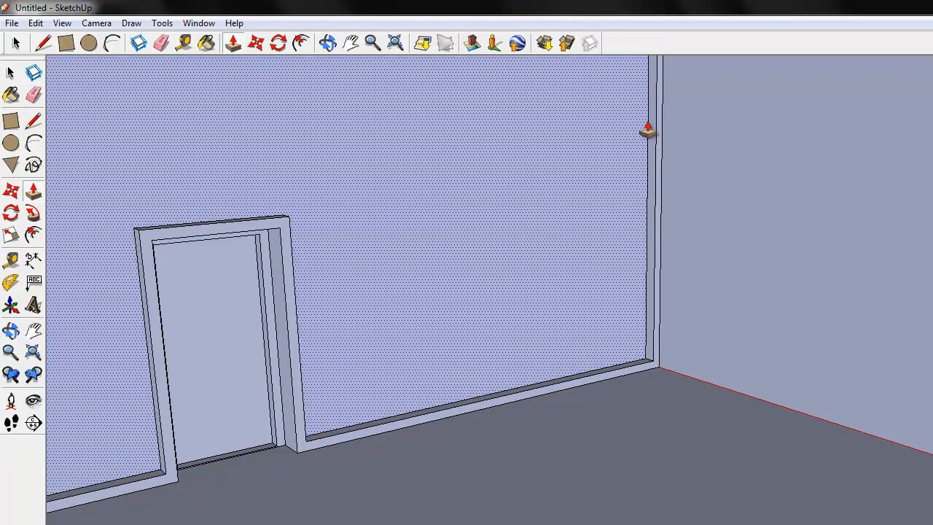
Try to erase the vertical trim edges at the corner where the doorway wall meets the adjoining wall
click(351, 43)
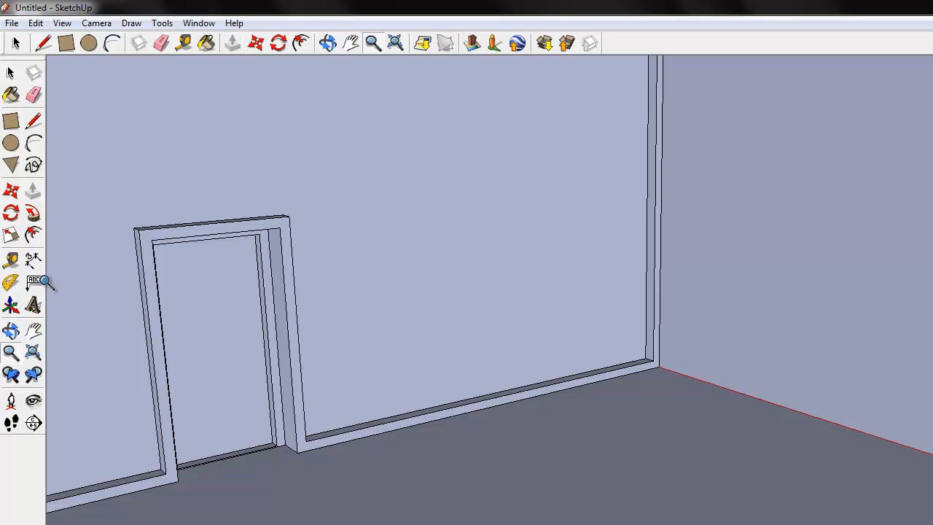
drag(718, 330, 552, 392)
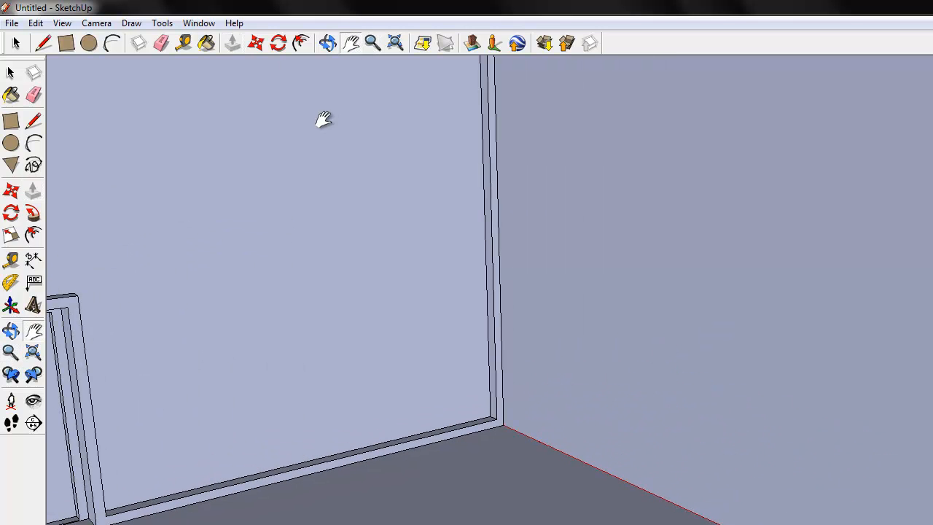
click(327, 44)
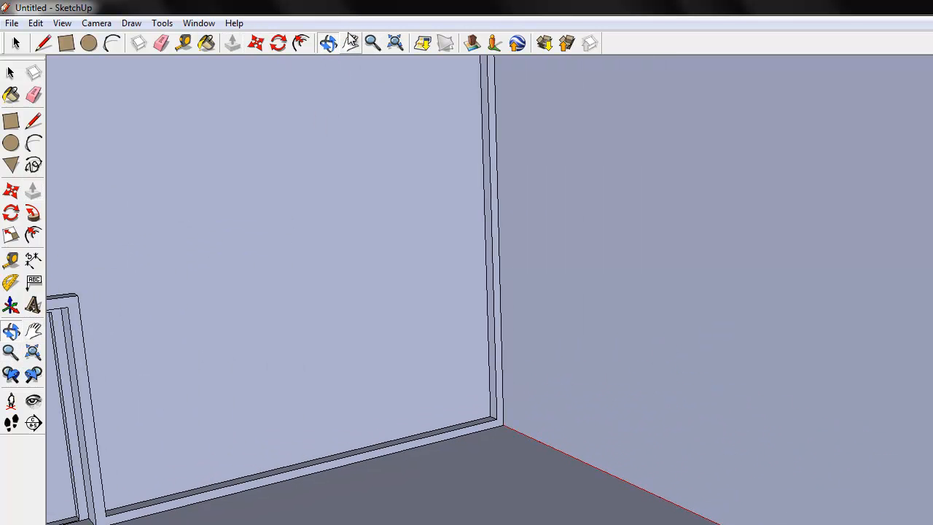
click(372, 43)
scroll(524, 352, up, 6)
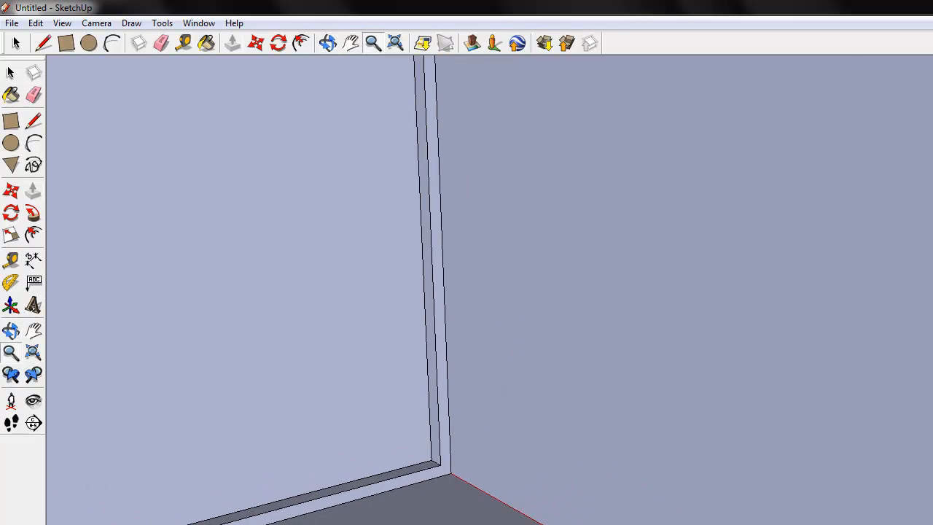
click(34, 121)
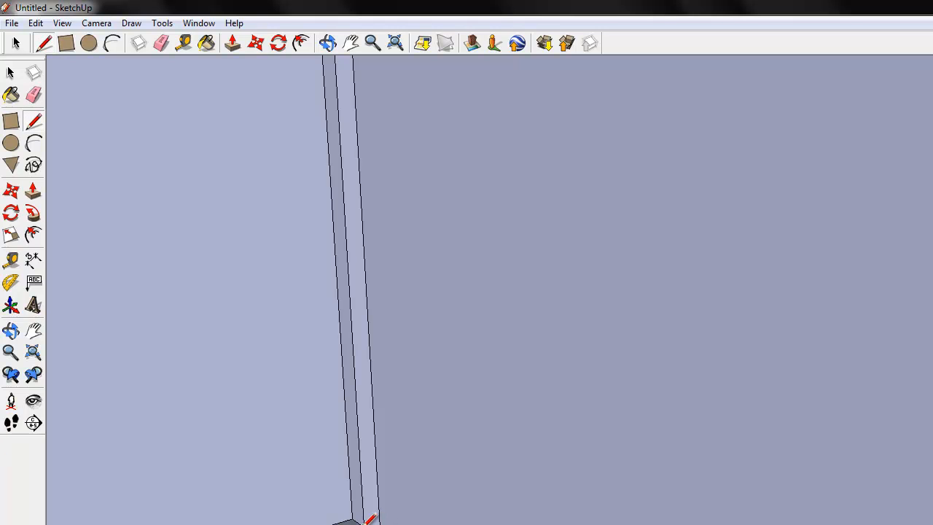
click(33, 94)
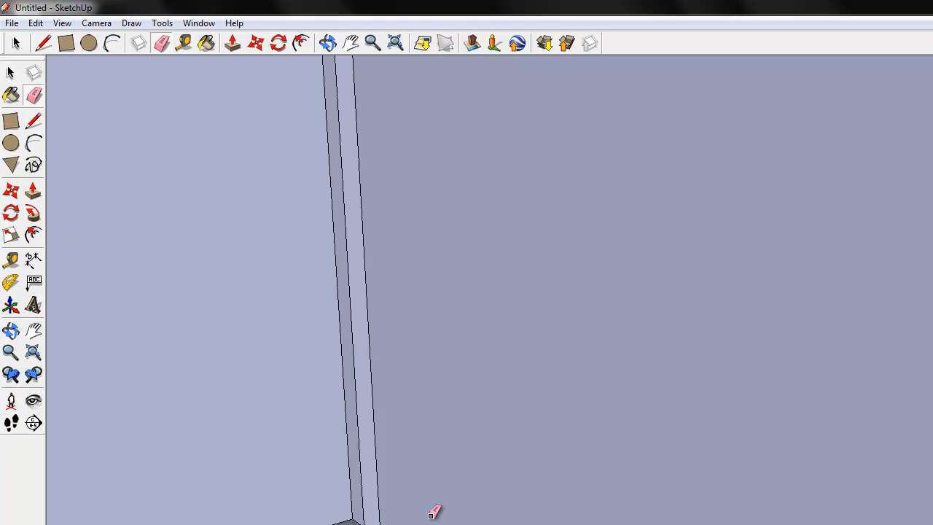
drag(377, 502, 361, 504)
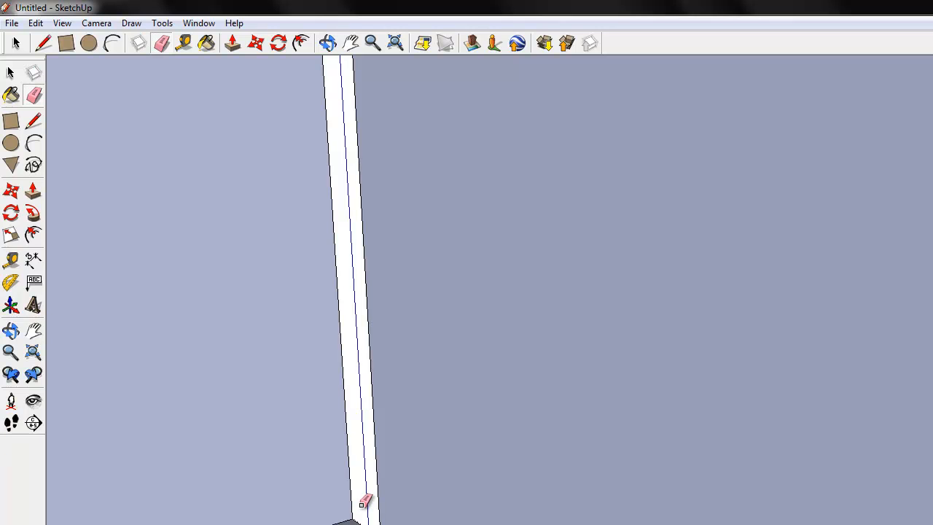
drag(361, 504, 362, 504)
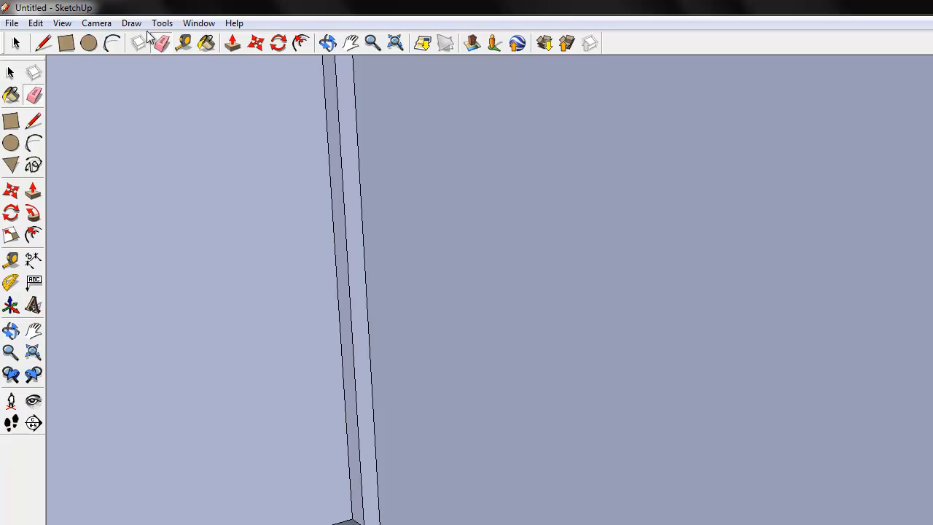
Cover the recessed wall area with a rectangle flush with the front of the vertical trim at the corner
click(334, 42)
drag(316, 260, 357, 258)
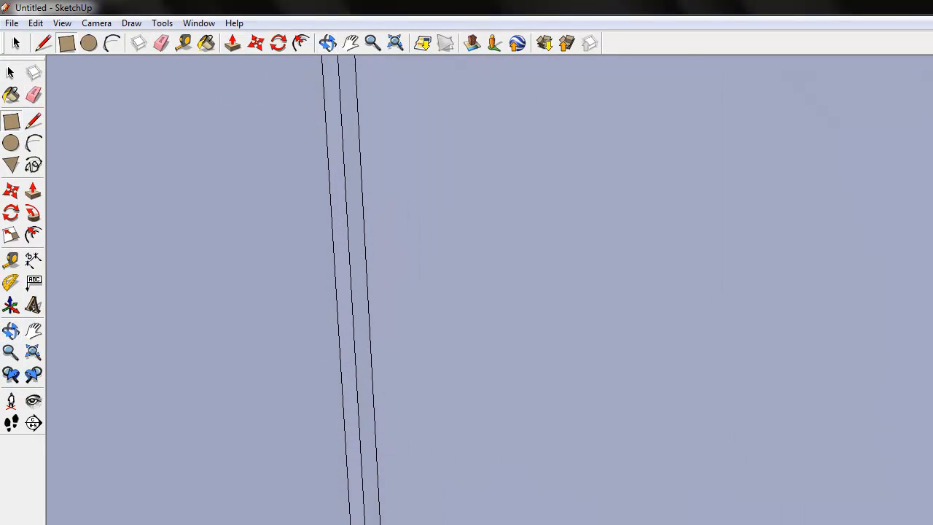
key(ctrl+z)
key(l)
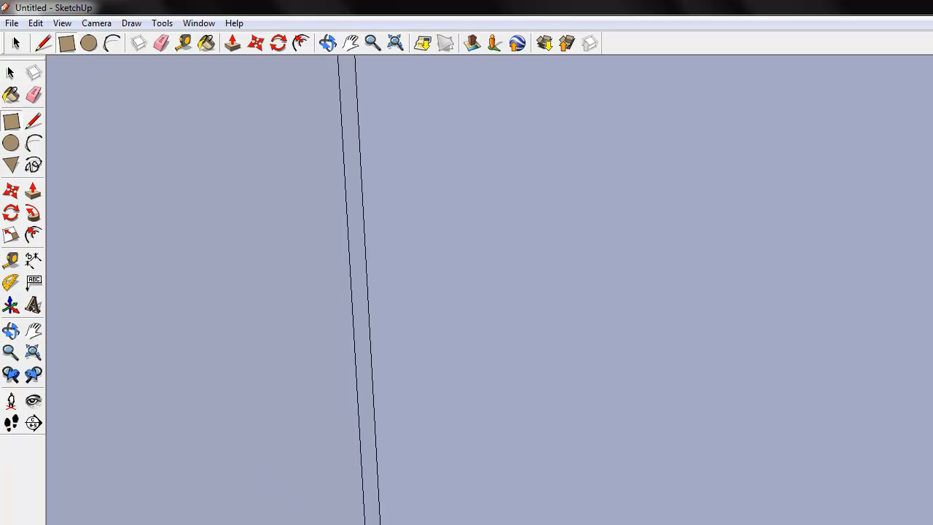
key(ctrl+y)
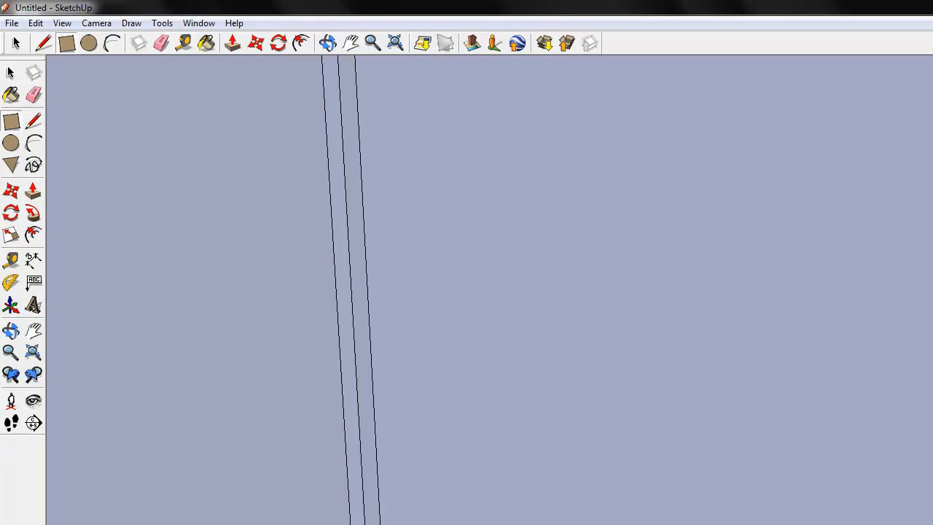
key(ctrl+z)
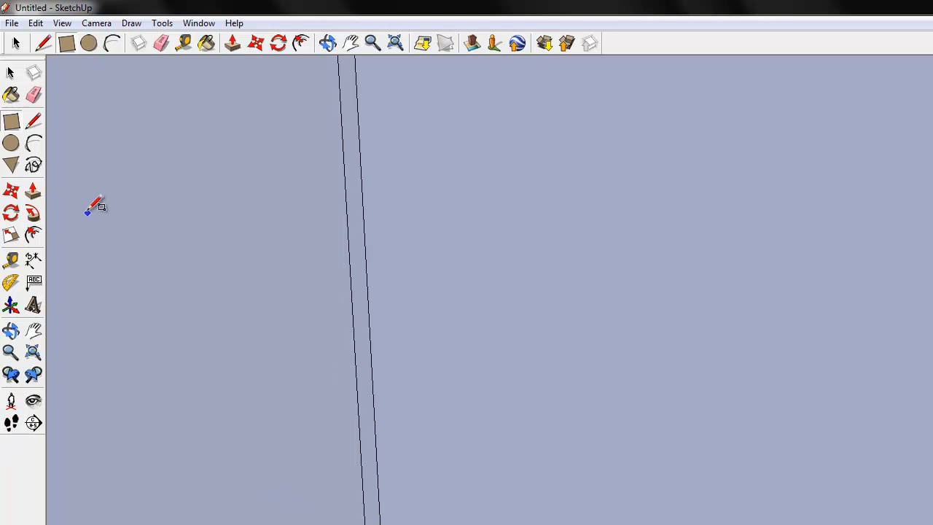
Select the large face covering the recessed wall beside the corner trim and delete it
click(33, 190)
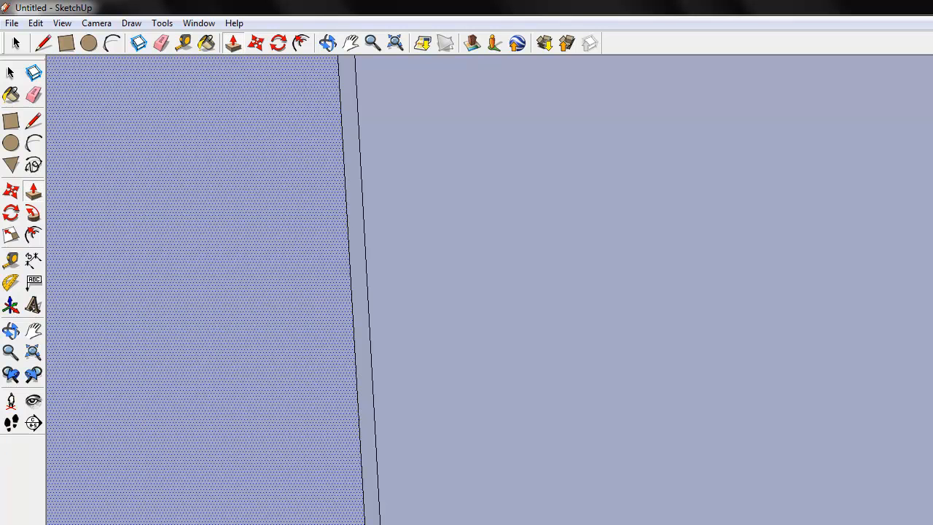
click(10, 73)
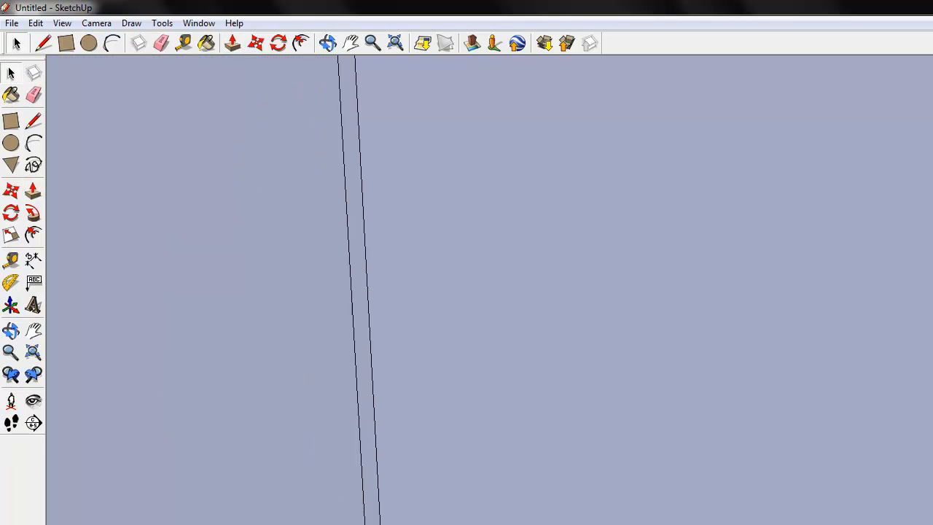
double_click(212, 240)
click(212, 240)
click(327, 43)
drag(356, 197, 502, 222)
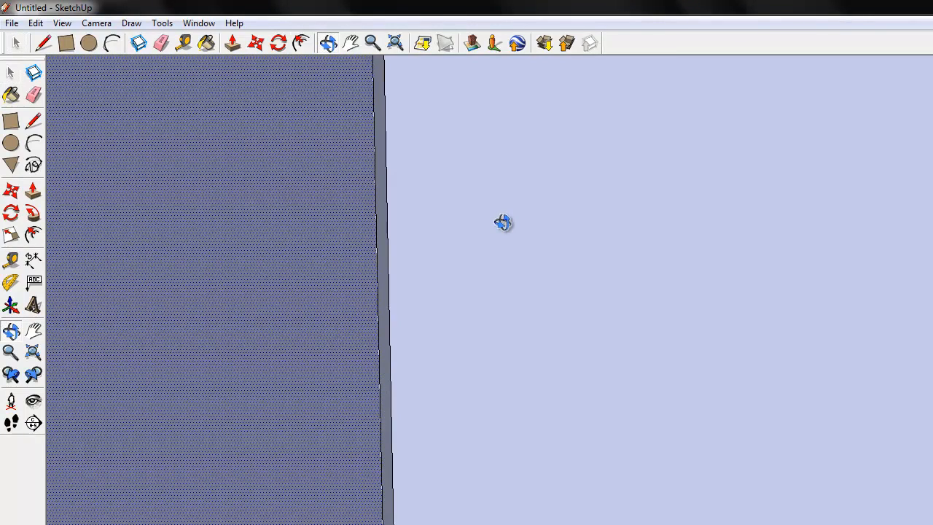
key(Delete)
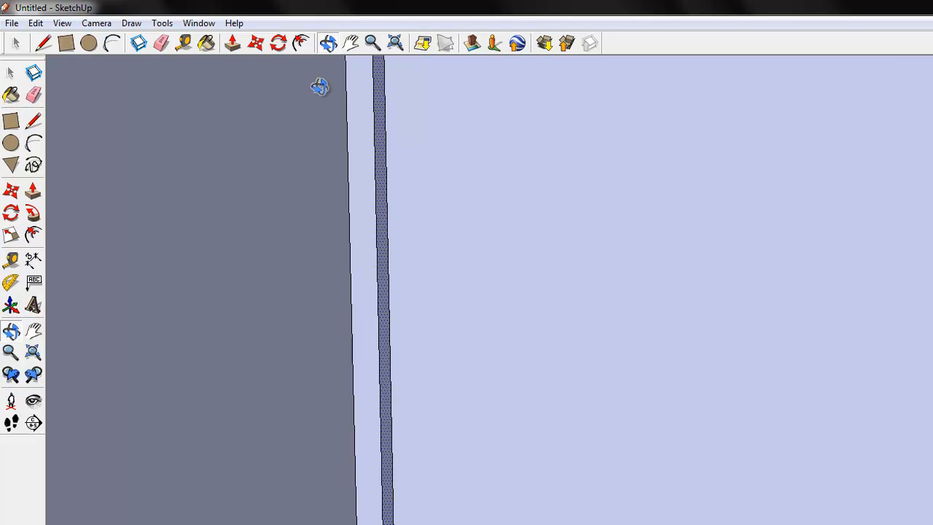
Push/Pull the narrow vertical strip at the wall corner flush with the neighbouring wall face and erase the edge left between them
click(33, 193)
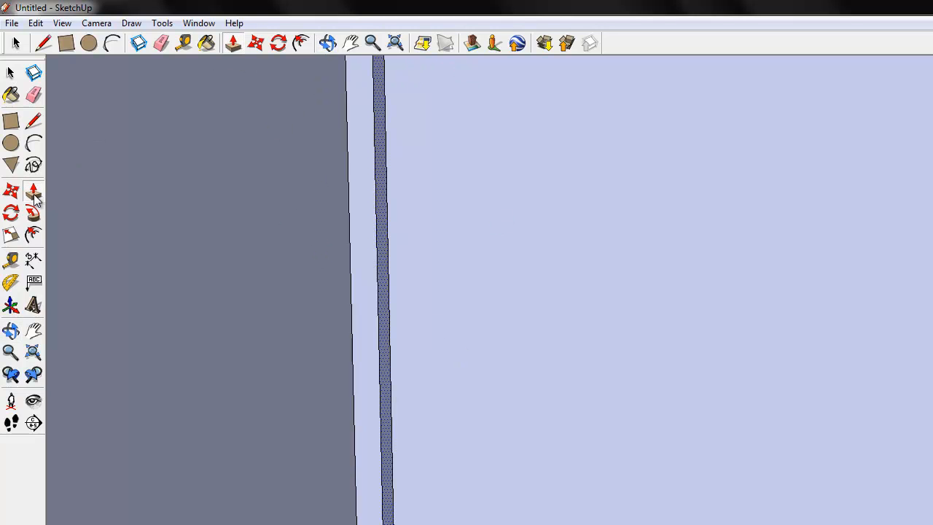
key(Delete)
click(33, 122)
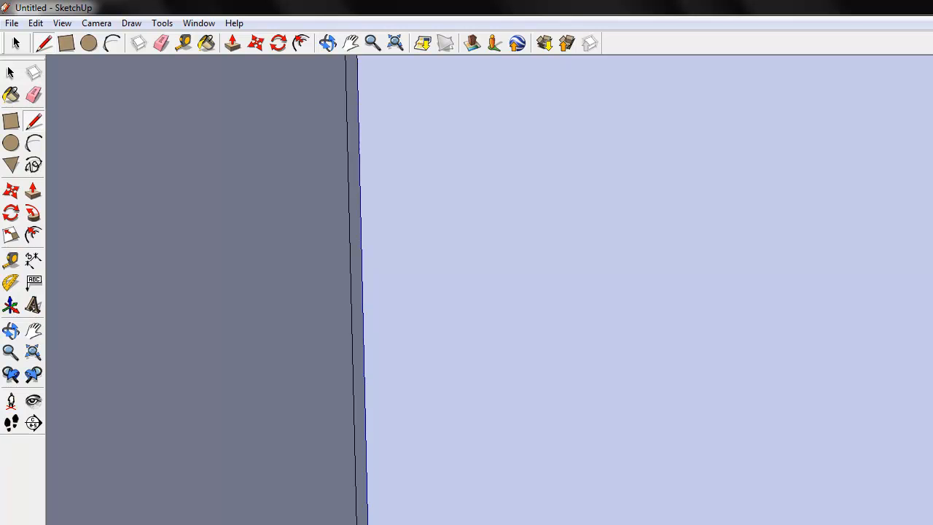
key(e)
click(359, 514)
key(p)
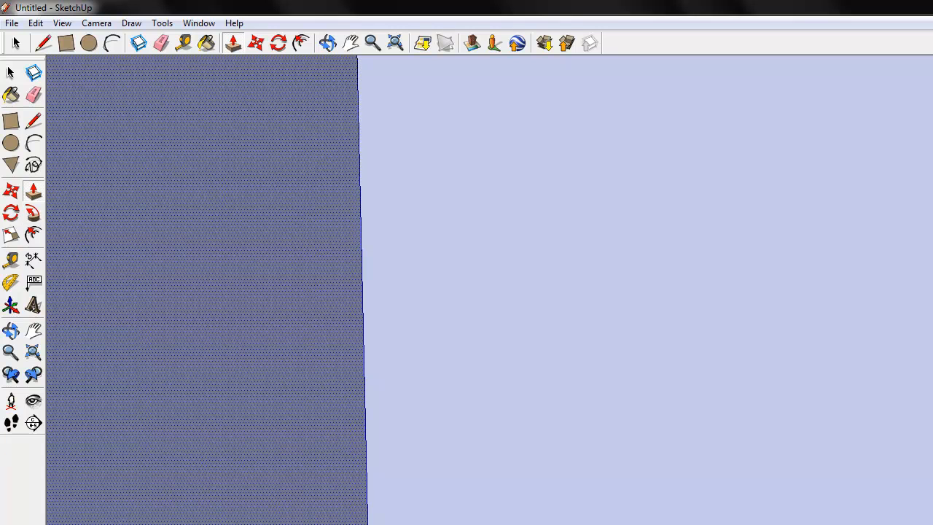
click(12, 73)
click(211, 291)
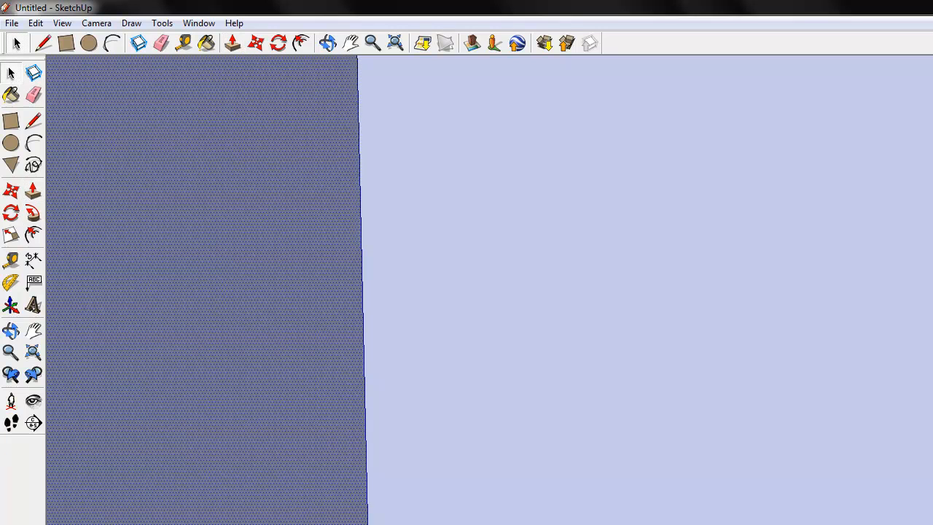
click(327, 43)
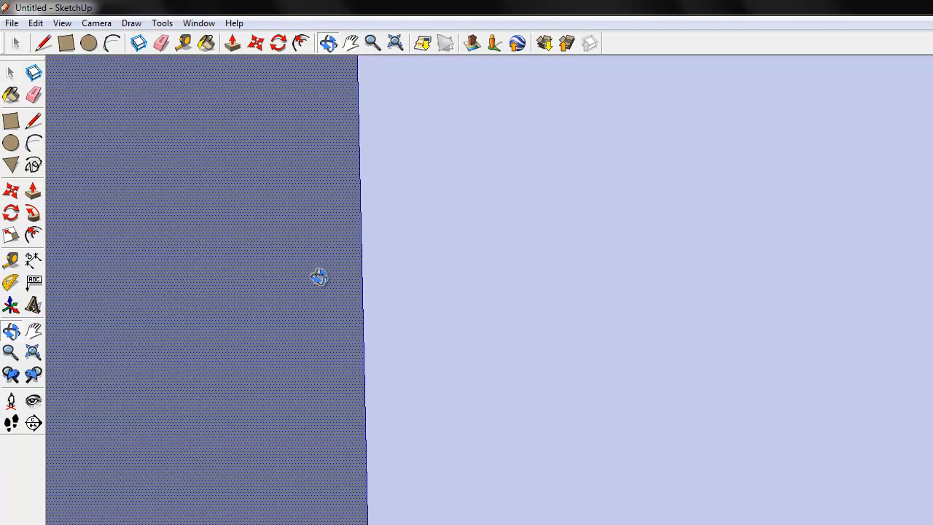
drag(319, 277, 269, 279)
click(372, 43)
drag(379, 278, 404, 300)
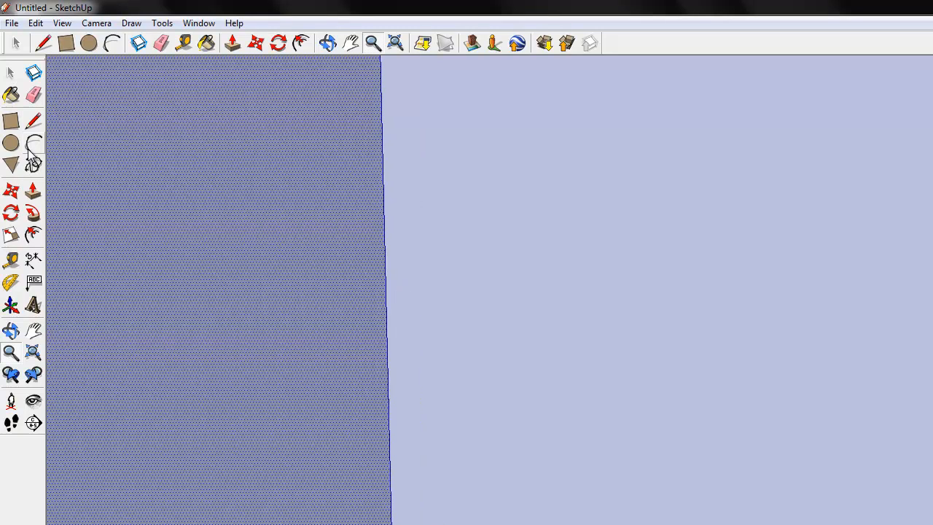
click(16, 75)
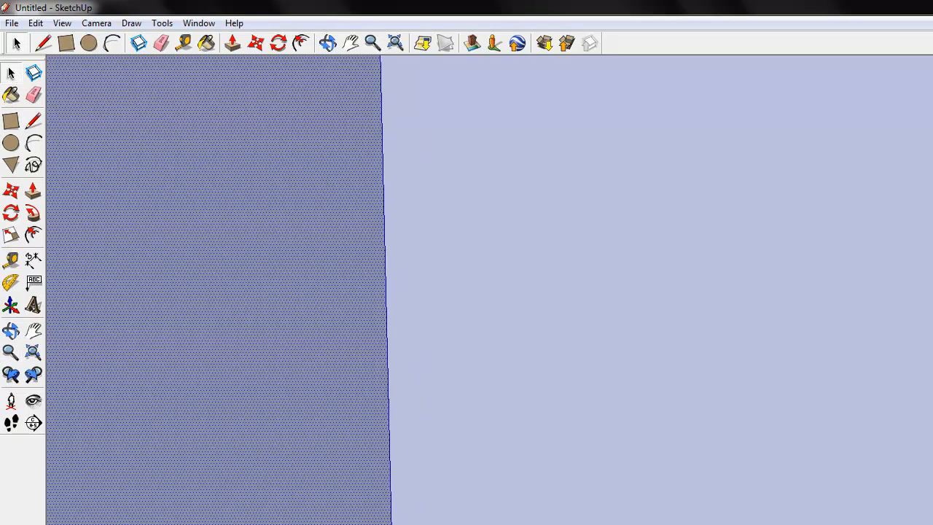
click(33, 120)
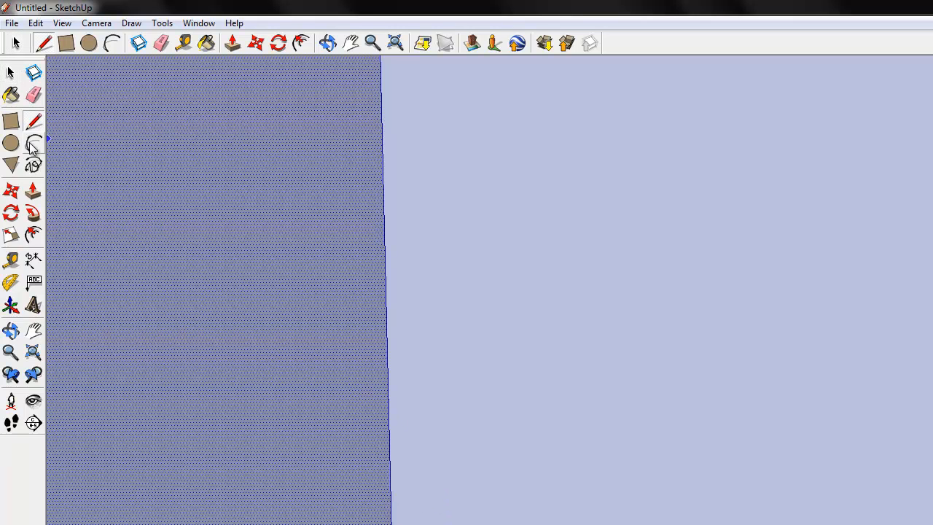
click(11, 74)
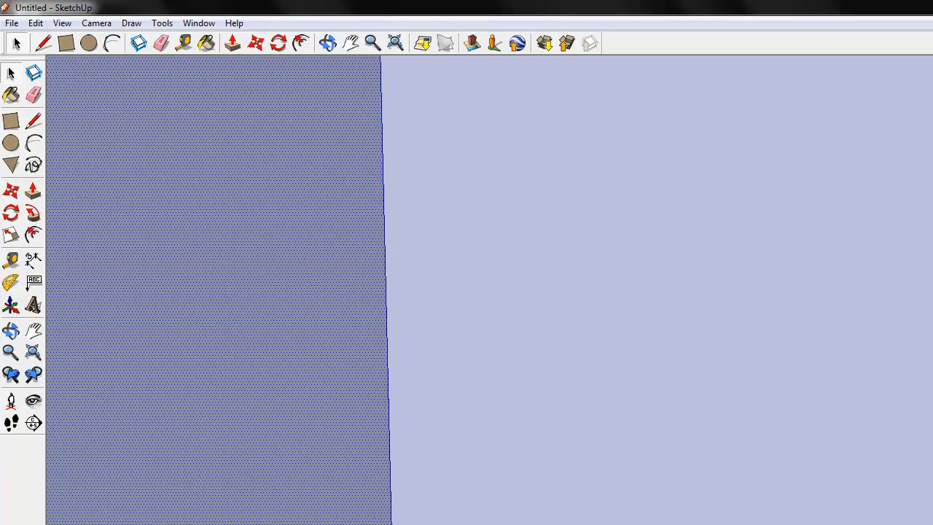
Select all of the room's connected faces and edges
key(ctrl+a)
double_click(218, 306)
double_click(219, 306)
double_click(218, 306)
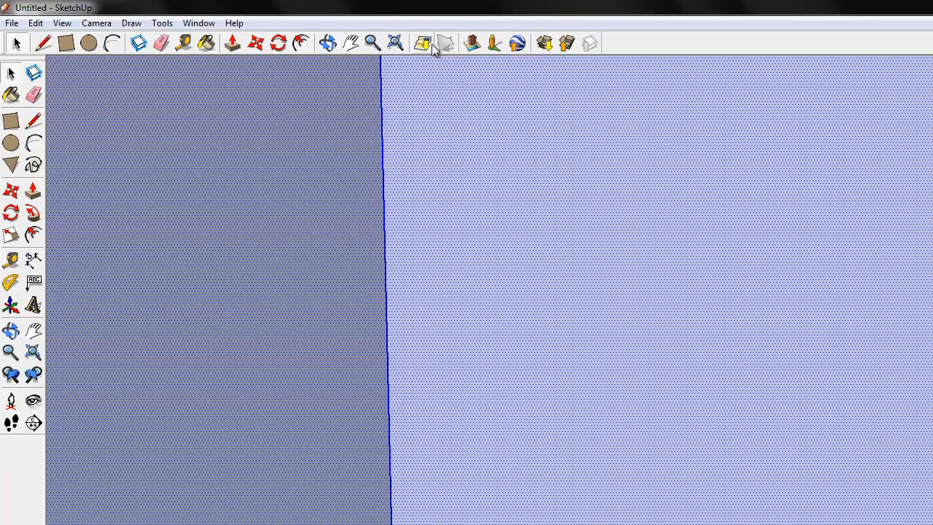
Examine the doorway wall, its trim and the room corner from farther back and from several angles
click(326, 43)
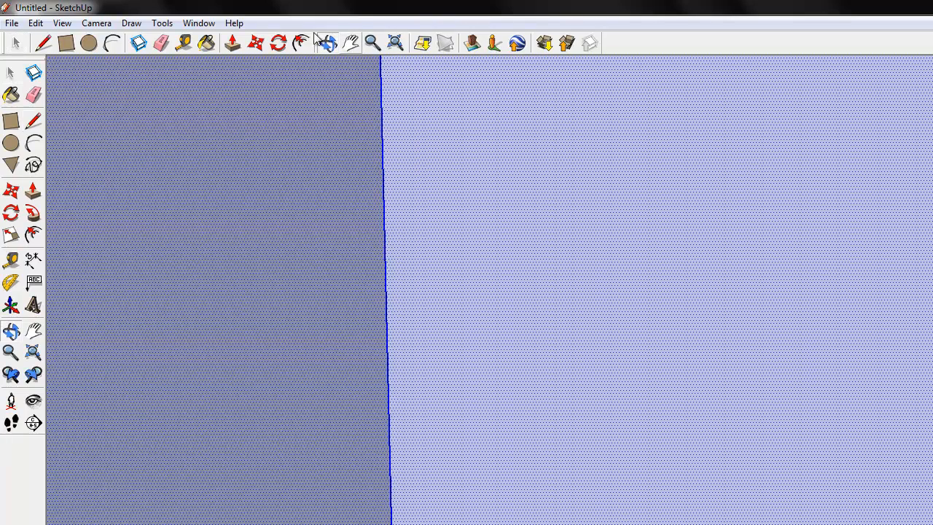
click(11, 352)
click(331, 46)
drag(405, 297, 328, 292)
click(367, 44)
drag(353, 175, 395, 430)
drag(398, 354, 405, 380)
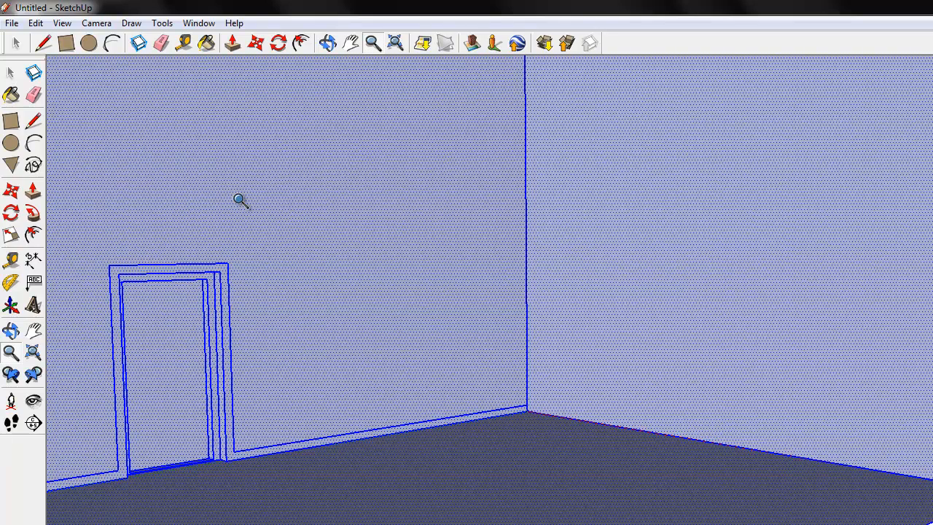
double_click(207, 193)
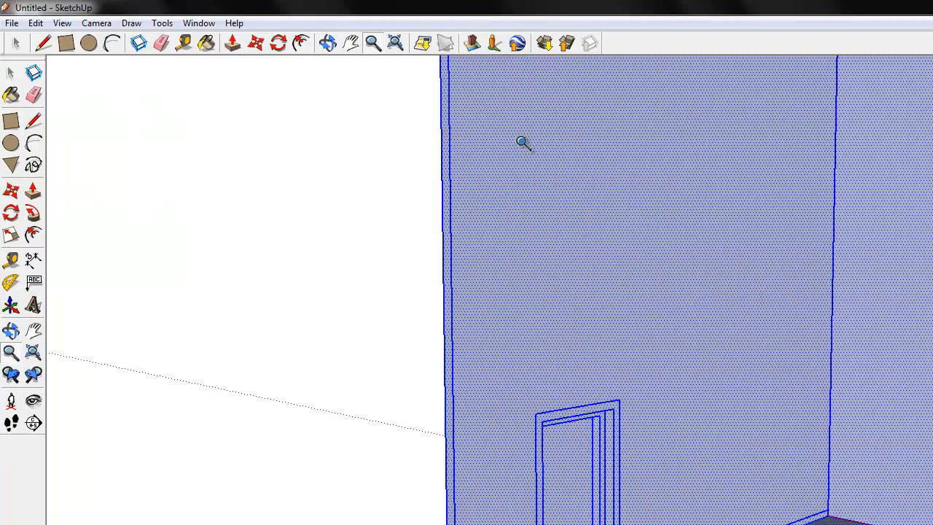
click(329, 42)
drag(747, 350, 675, 437)
click(372, 42)
drag(706, 385, 740, 466)
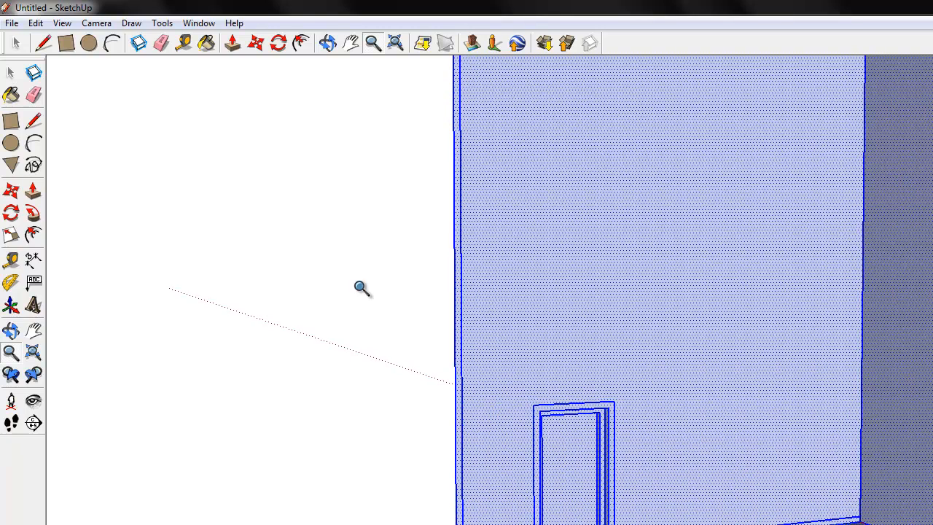
click(11, 121)
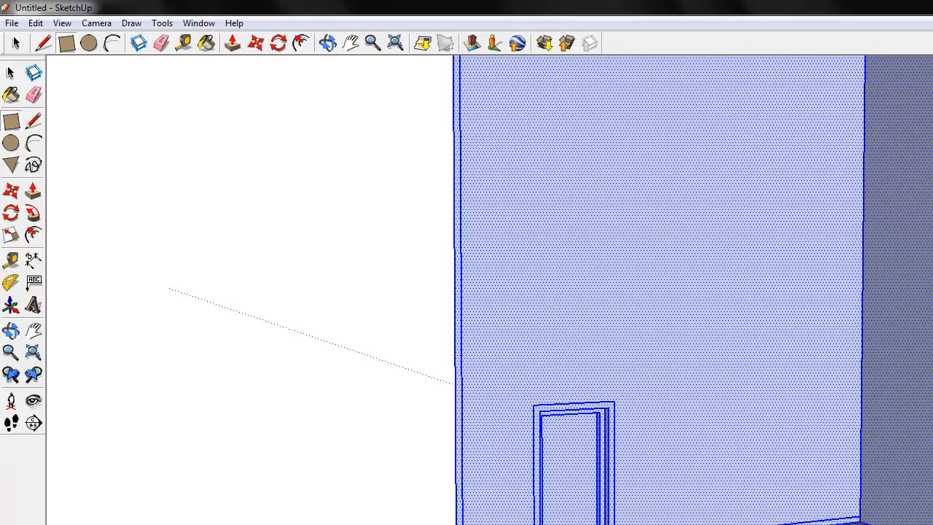
click(327, 42)
drag(754, 347, 828, 375)
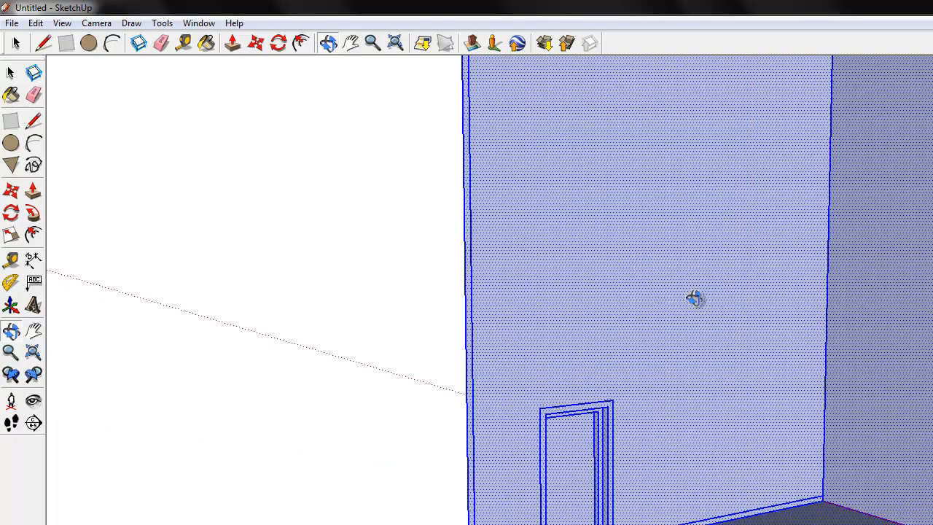
click(33, 191)
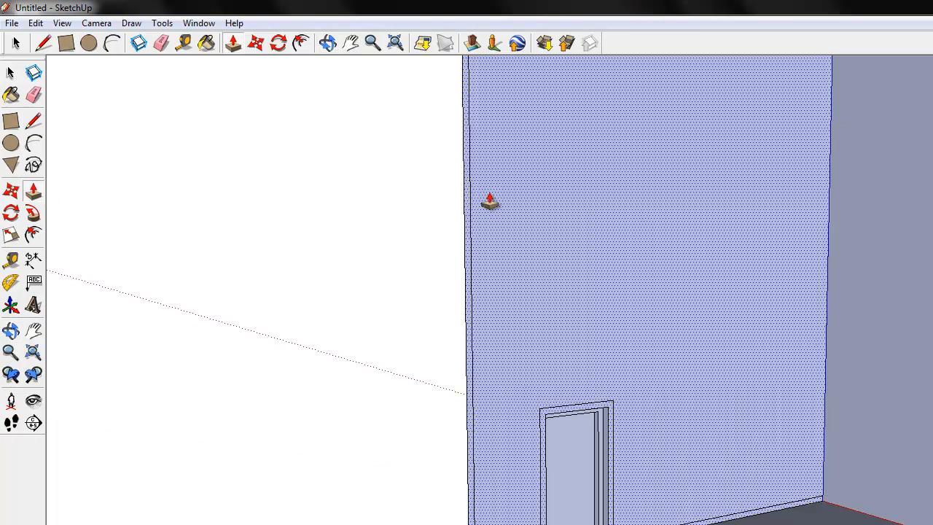
click(11, 121)
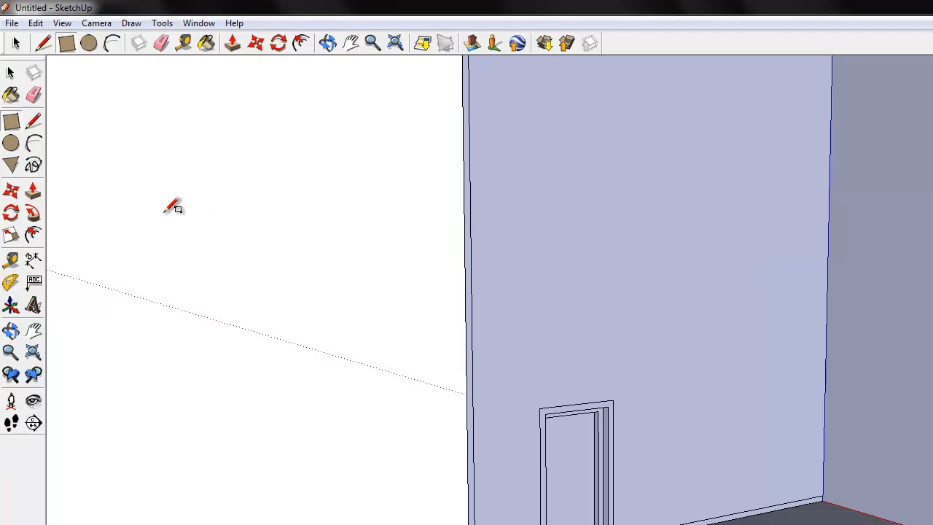
click(33, 191)
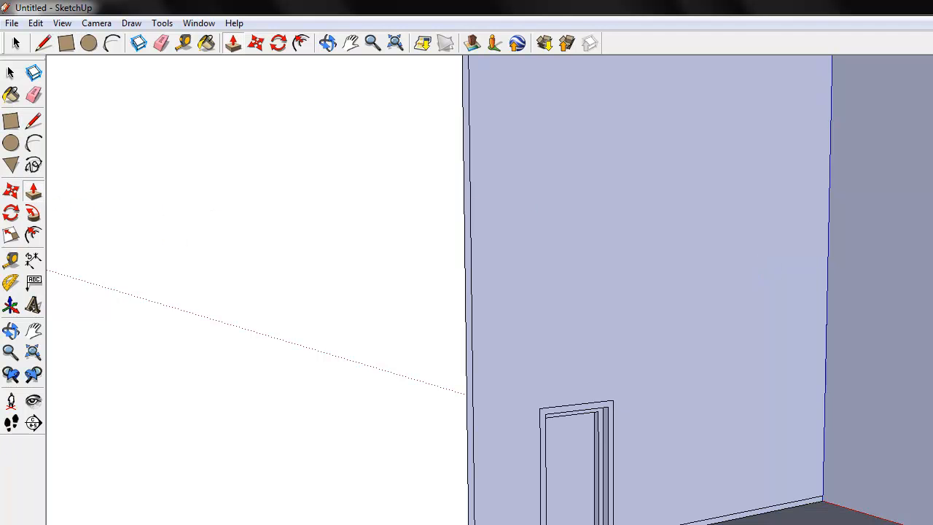
click(12, 124)
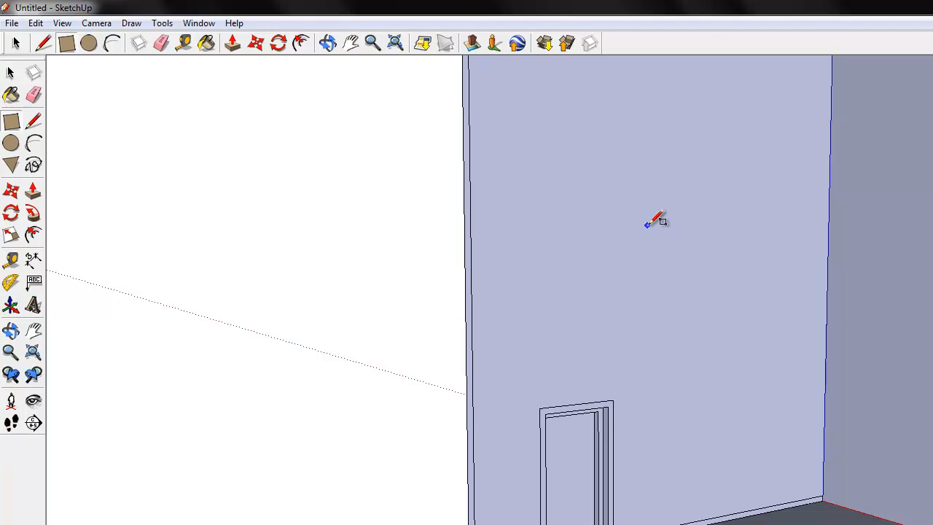
click(33, 191)
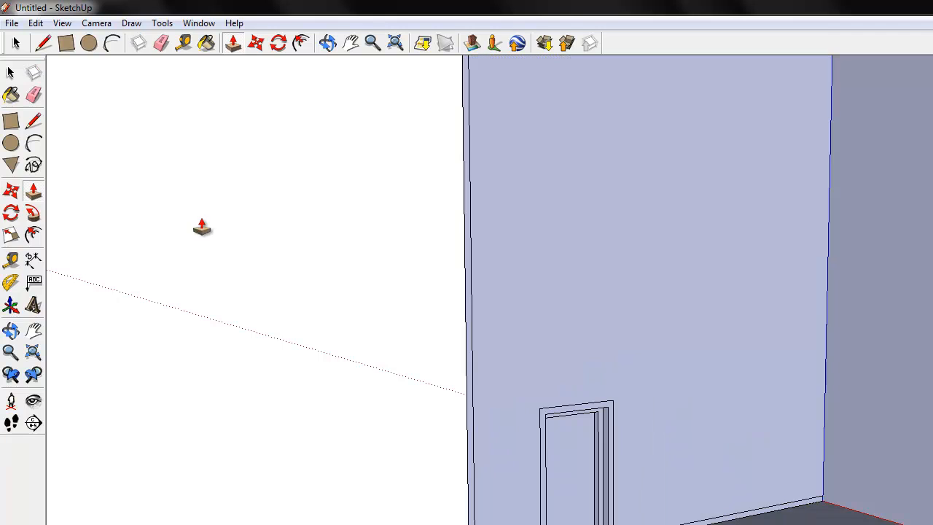
click(33, 121)
click(11, 120)
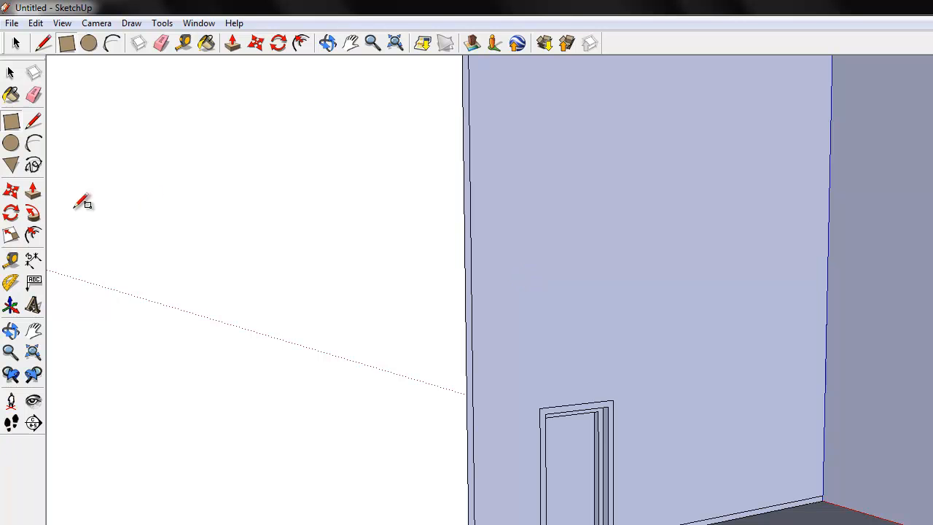
click(33, 191)
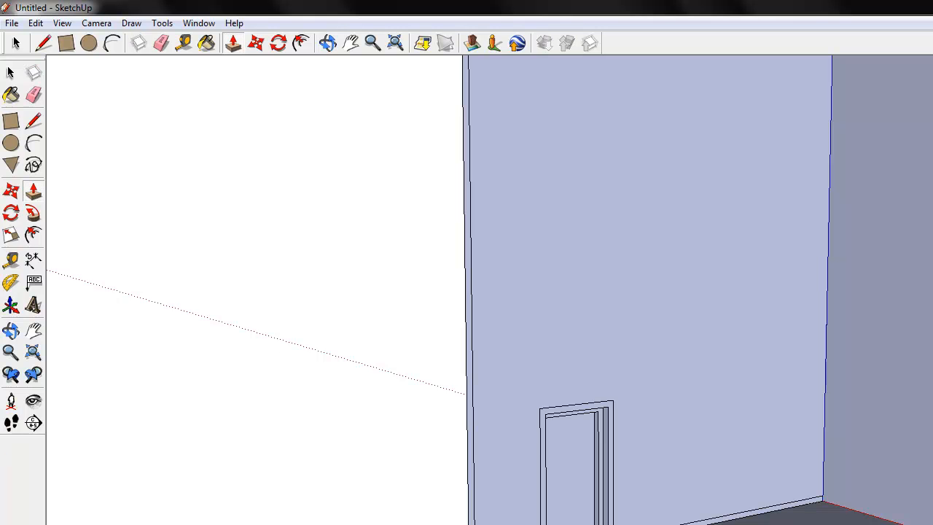
Draw a circle on the wall above the doorway and offset its outline slightly to form a thin ring
click(329, 44)
drag(674, 452, 660, 506)
click(11, 143)
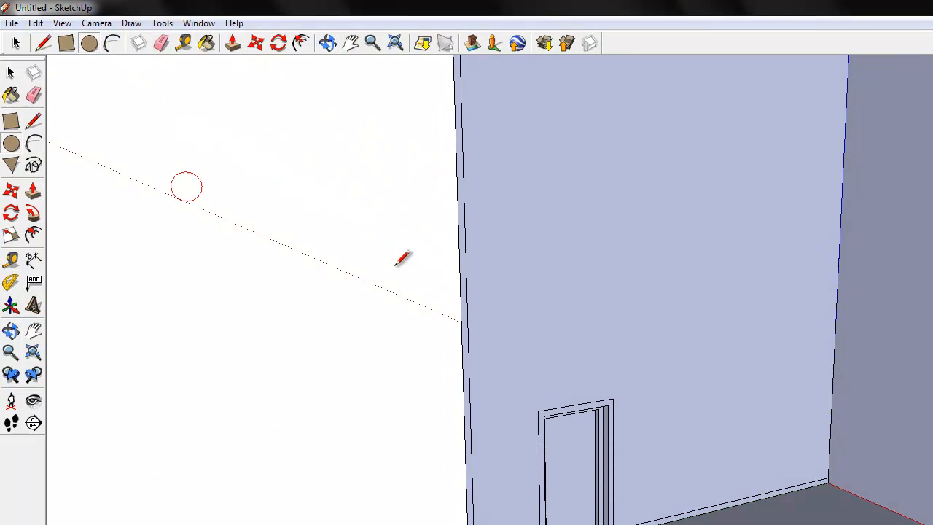
click(632, 243)
click(660, 285)
click(35, 233)
click(645, 249)
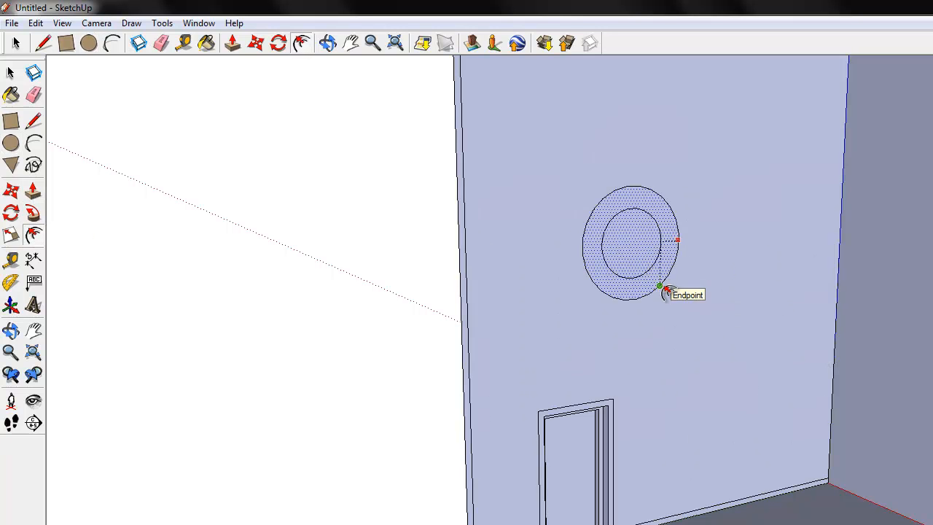
click(591, 86)
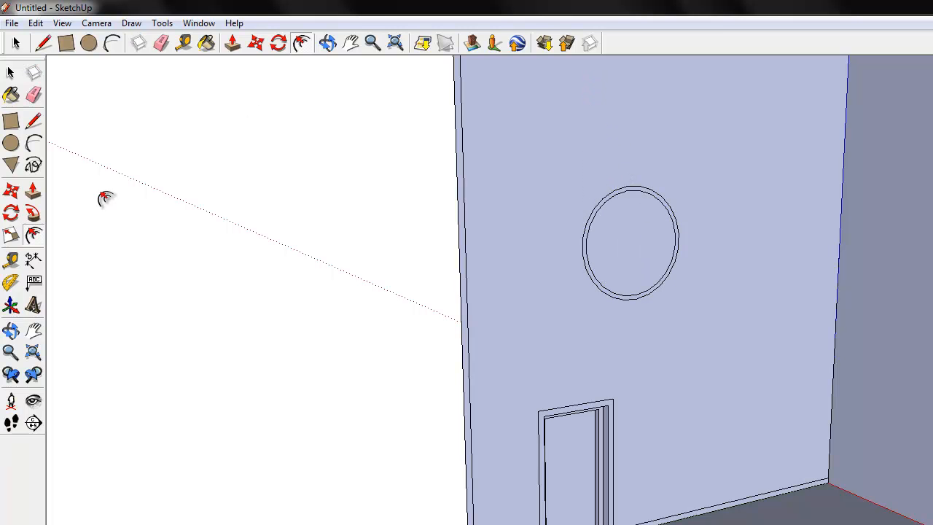
Push/Pull the thin ring out from the wall to form a raised round frame above the doorway
click(32, 191)
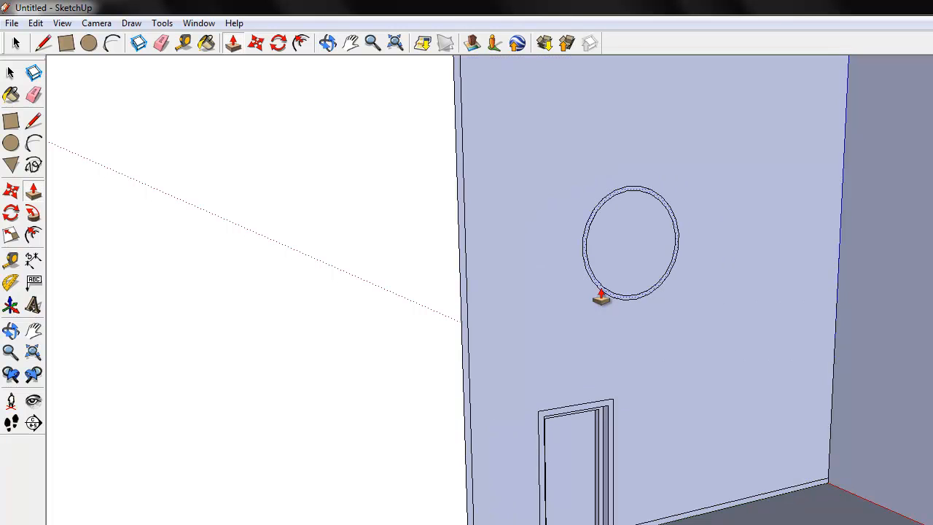
double_click(619, 273)
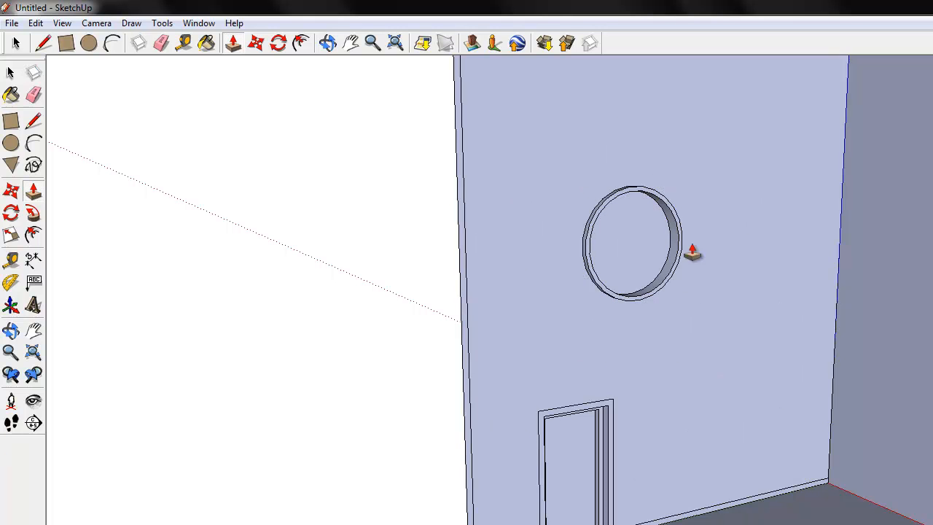
click(328, 43)
drag(691, 357, 783, 440)
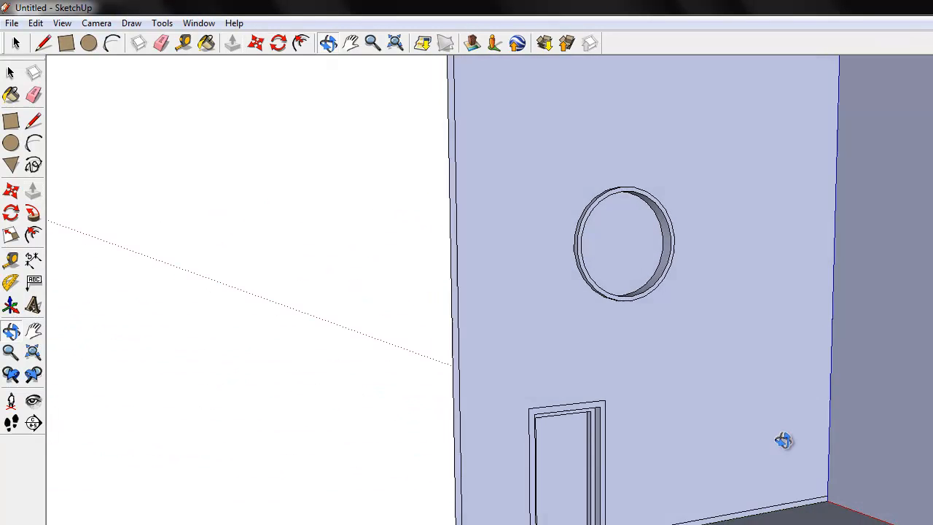
Open the 3D Warehouse to get models and search it for "table"
click(11, 24)
mouse_move(45, 234)
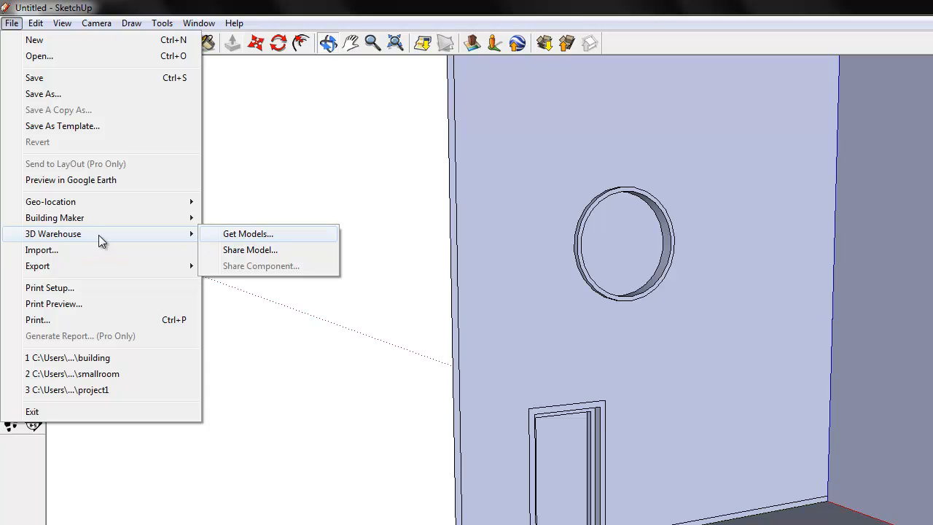
click(234, 234)
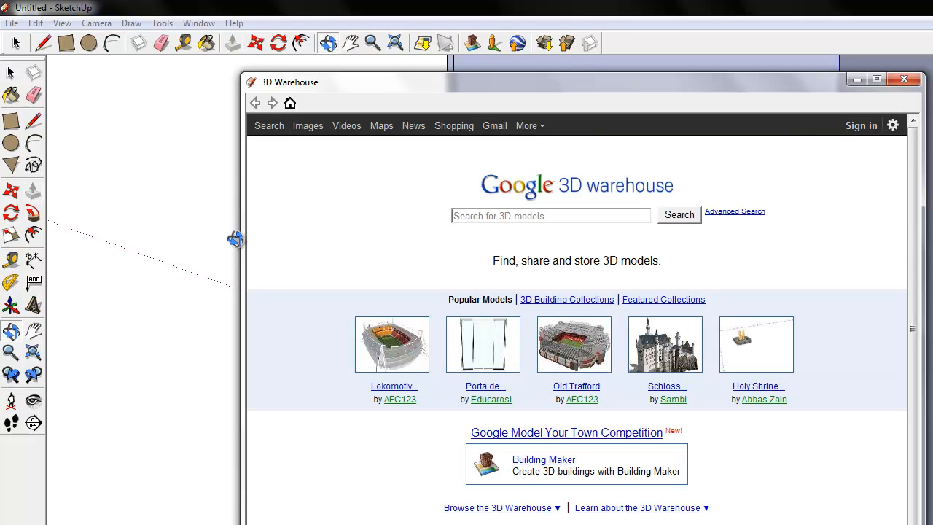
click(484, 215)
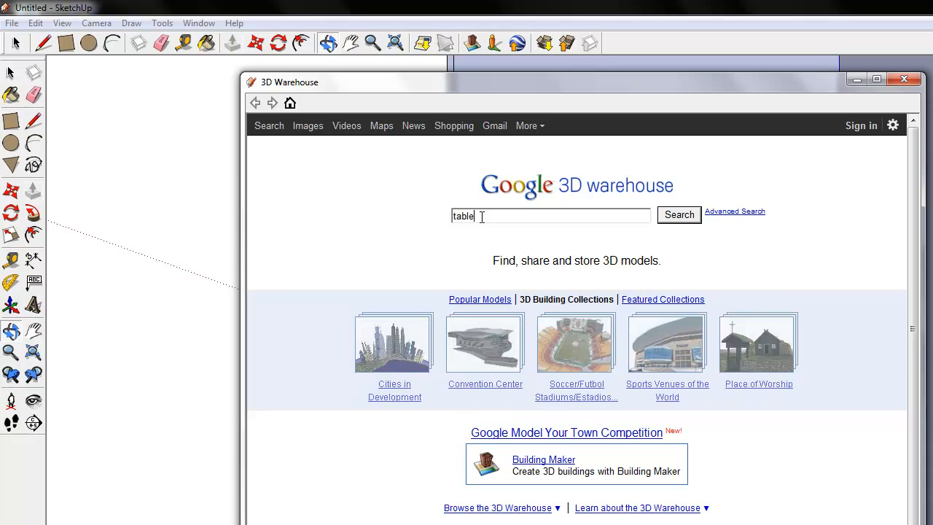
key(Return)
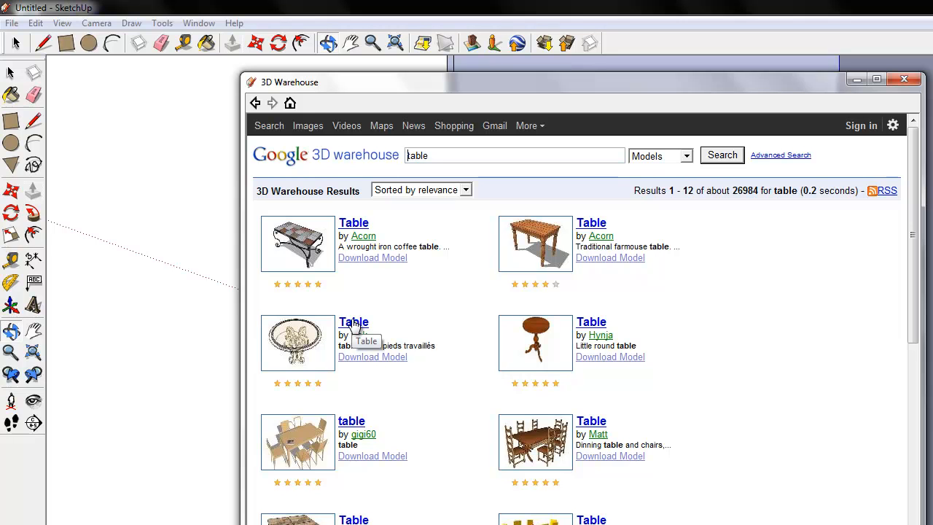
Load the dining table and chairs model directly into the SketchUp model and place it in front of the room
click(614, 458)
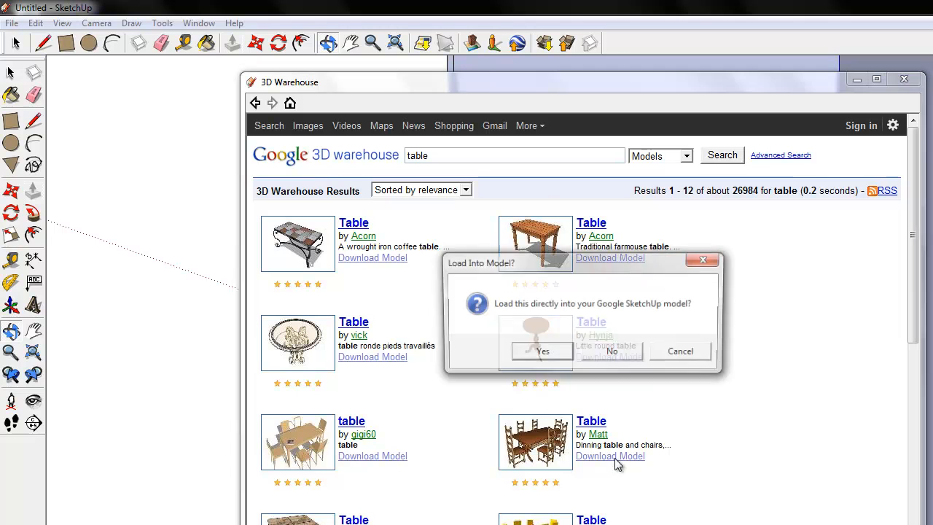
click(538, 353)
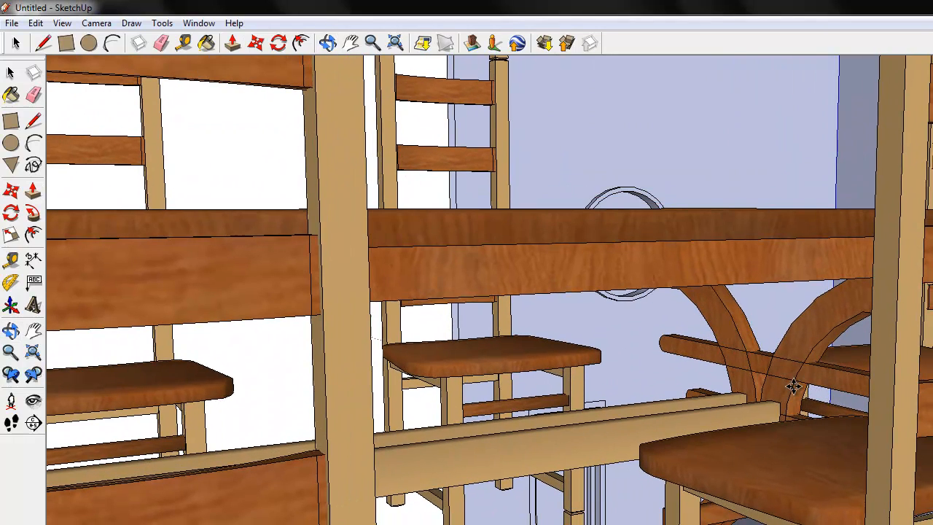
click(794, 387)
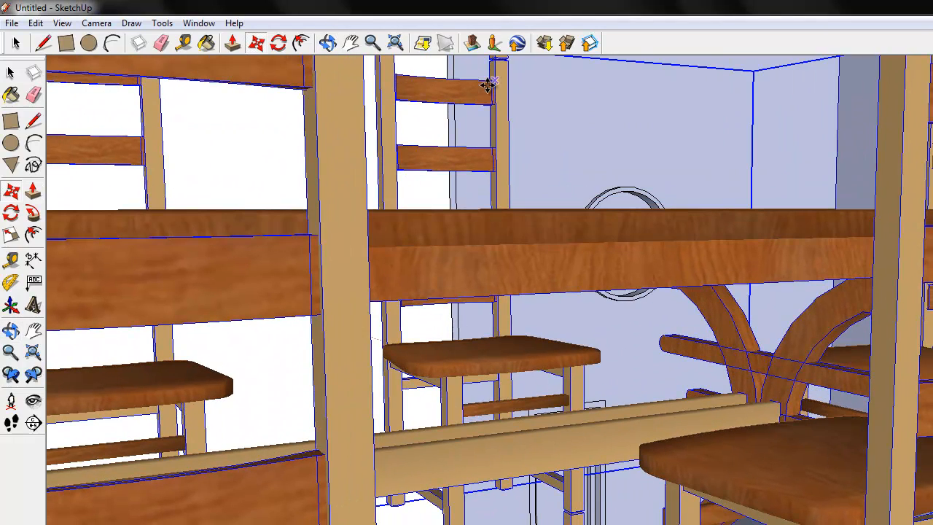
Reposition the imported dining set near the room's floor with the Move tool
click(328, 44)
drag(393, 108, 495, 524)
click(353, 44)
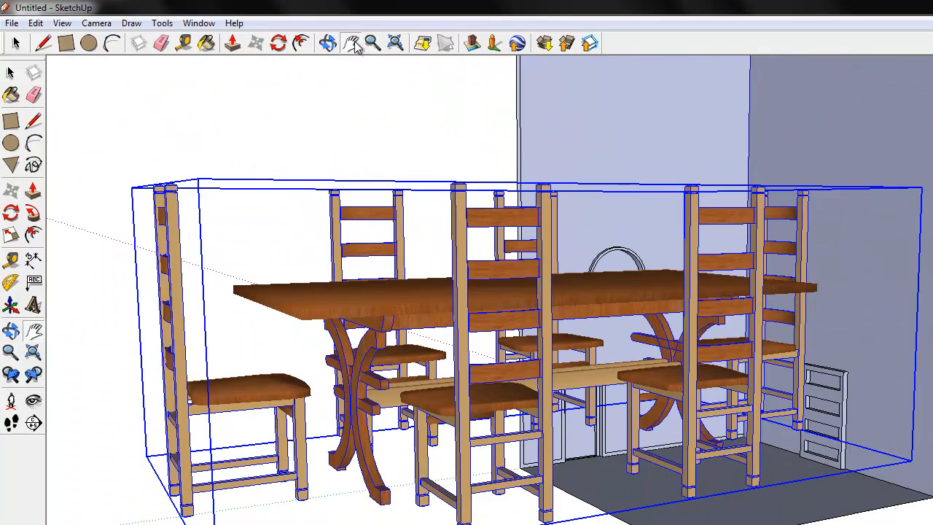
click(328, 43)
drag(423, 354, 729, 342)
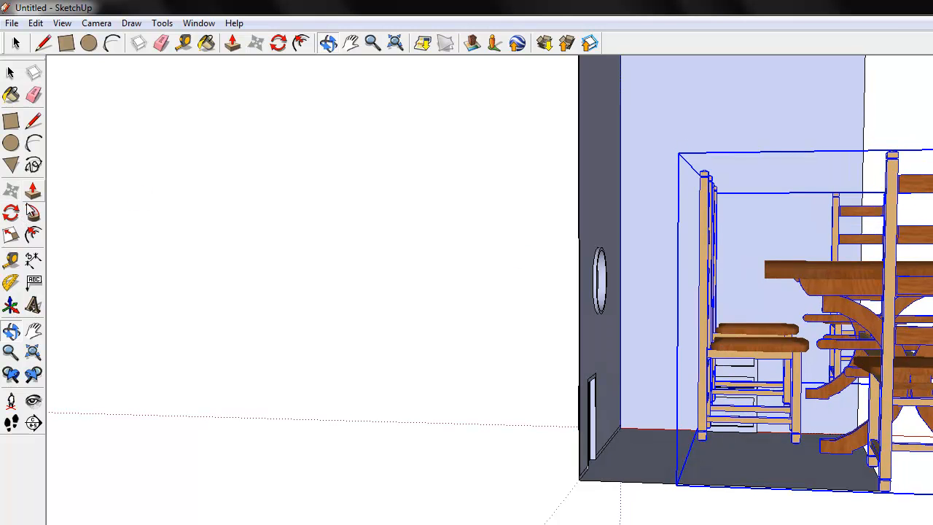
click(255, 44)
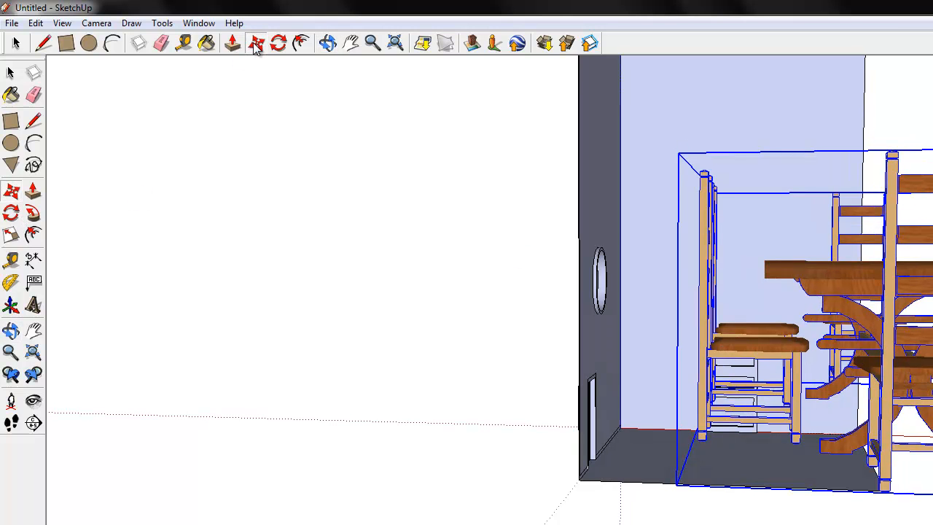
drag(798, 246, 820, 364)
Shift the dining set again while facing the doorway wall, so that all its upper corners are within reach
click(329, 44)
drag(599, 277, 571, 280)
click(12, 200)
mouse_move(241, 354)
mouse_down()
mouse_move(73, 288)
mouse_move(239, 365)
mouse_up()
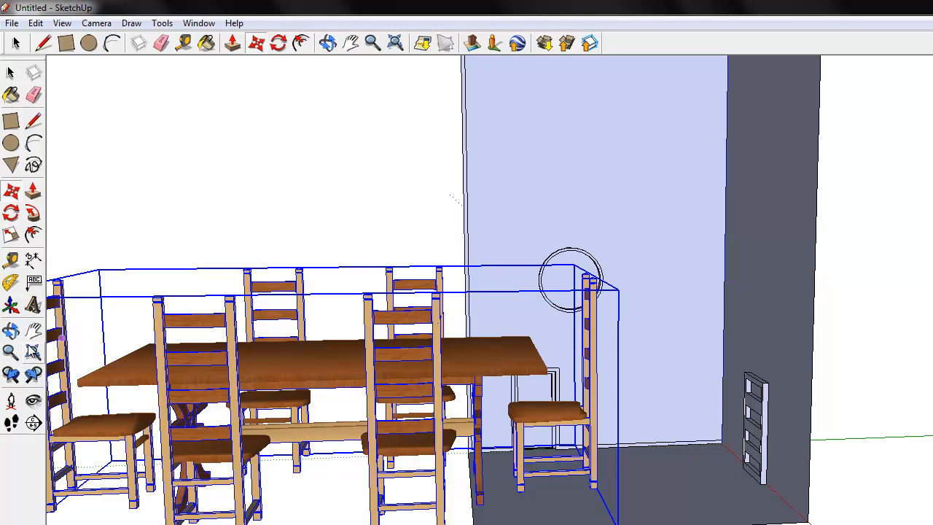
click(10, 239)
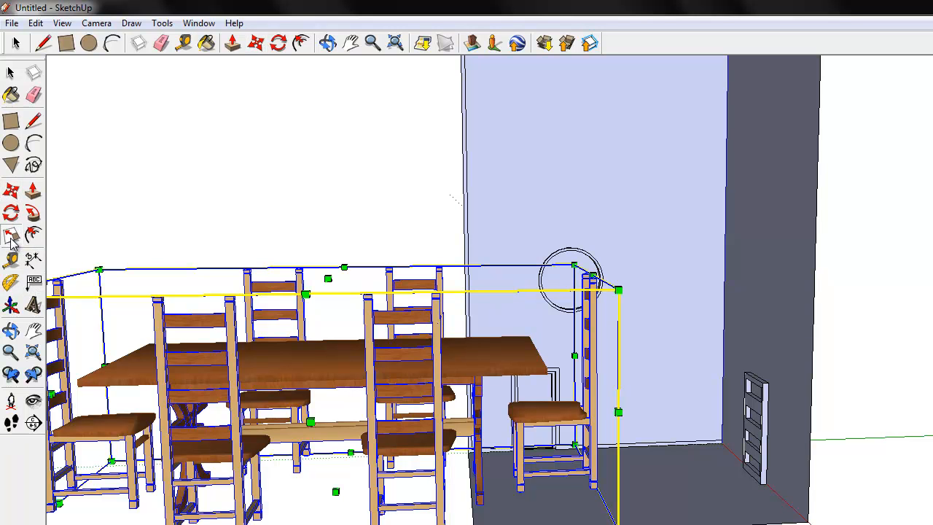
click(259, 45)
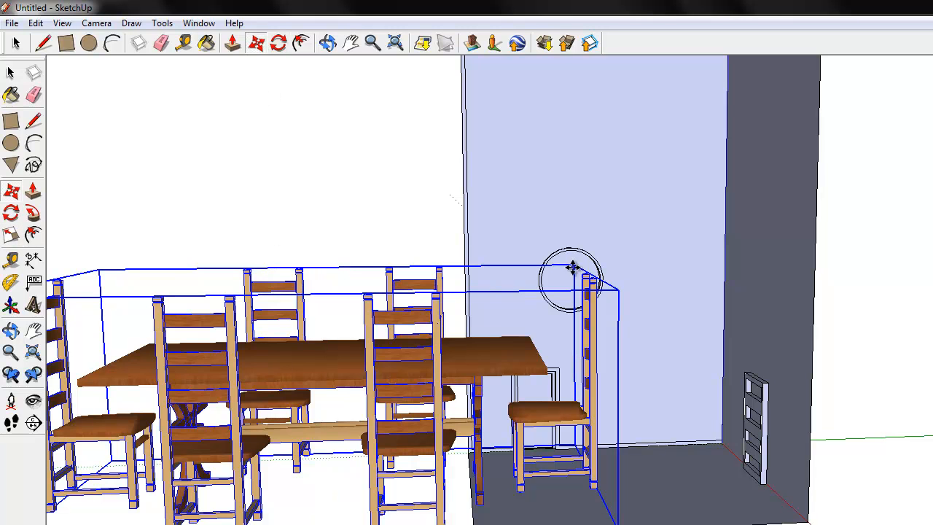
drag(359, 201, 327, 218)
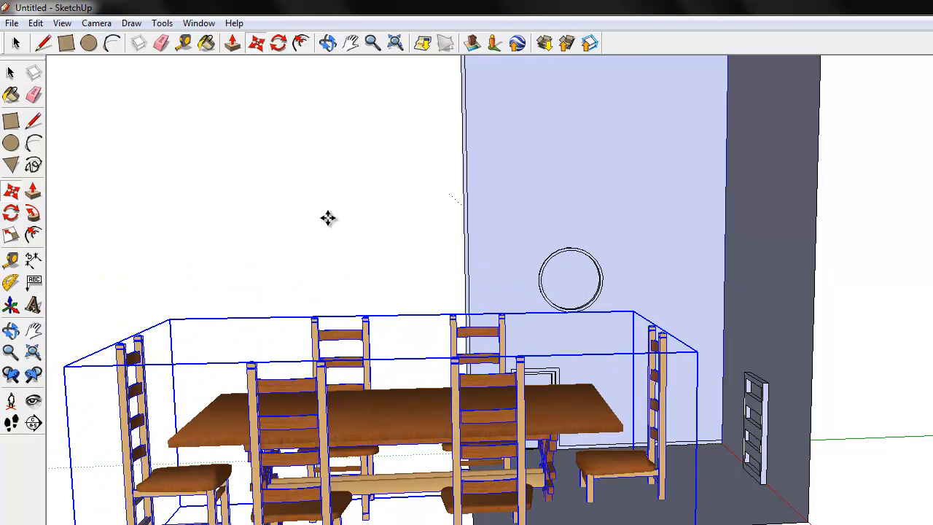
Scale the dining set down uniformly from its corner to fit the room and shift it slightly across the floor
click(11, 234)
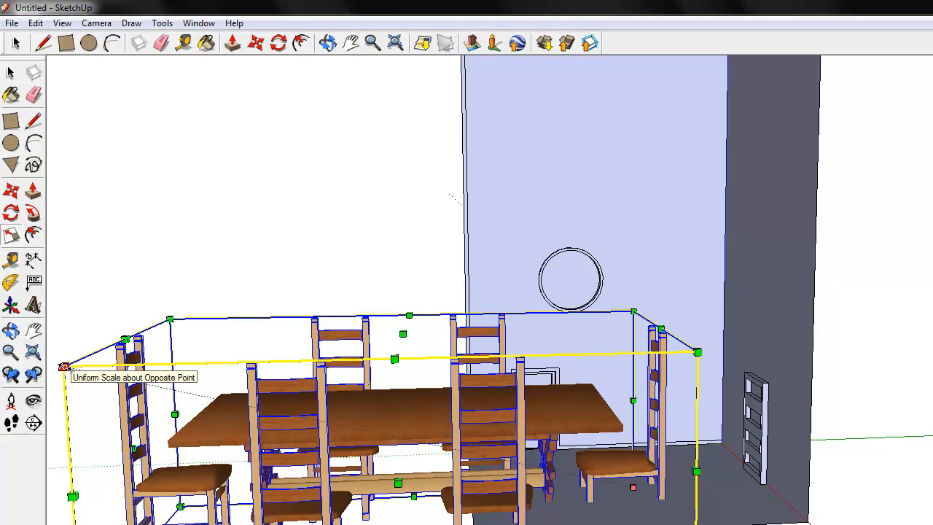
drag(64, 366, 501, 430)
click(12, 190)
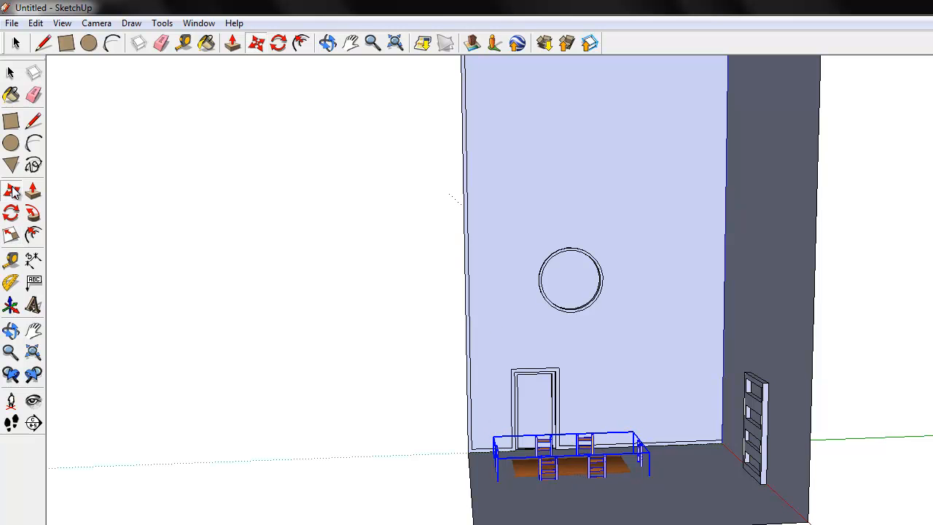
drag(548, 469, 572, 468)
Raise the dining set along the blue axis until the table and chairs stand on the room's floor
click(327, 43)
drag(408, 234, 620, 149)
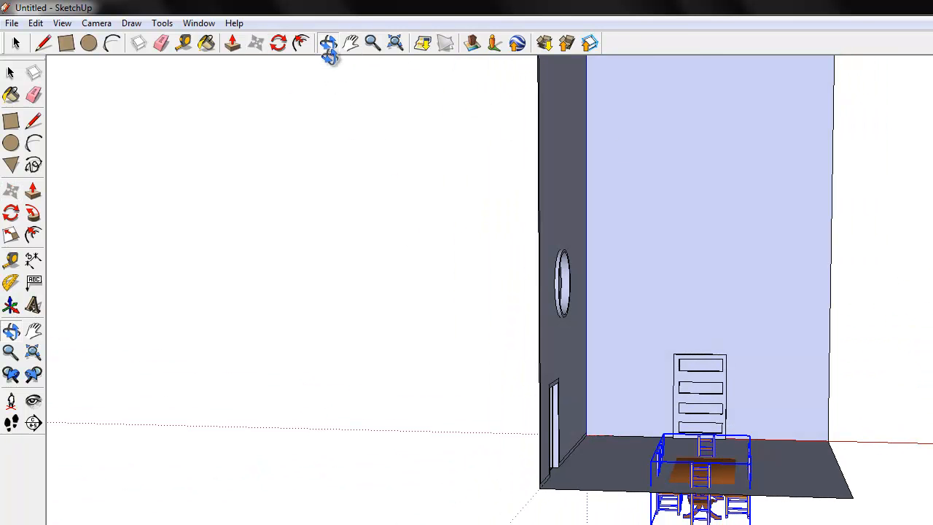
click(11, 190)
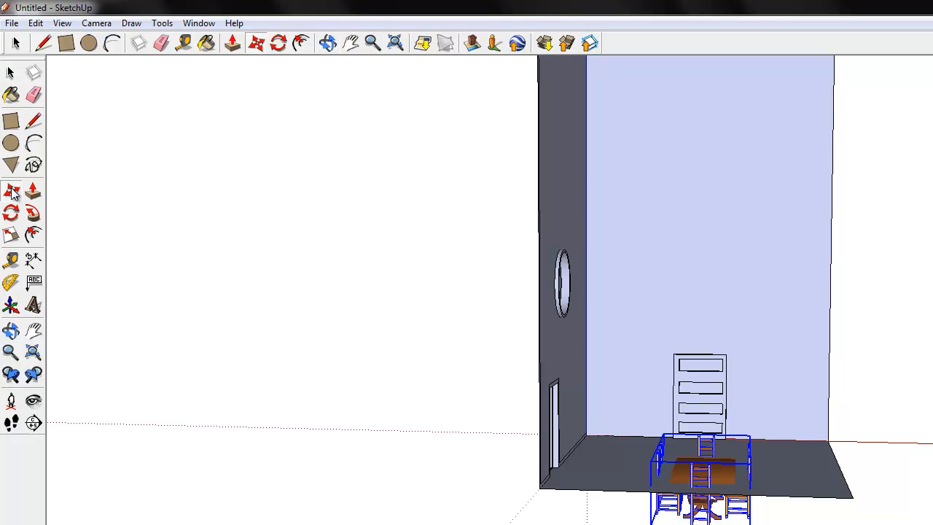
click(712, 455)
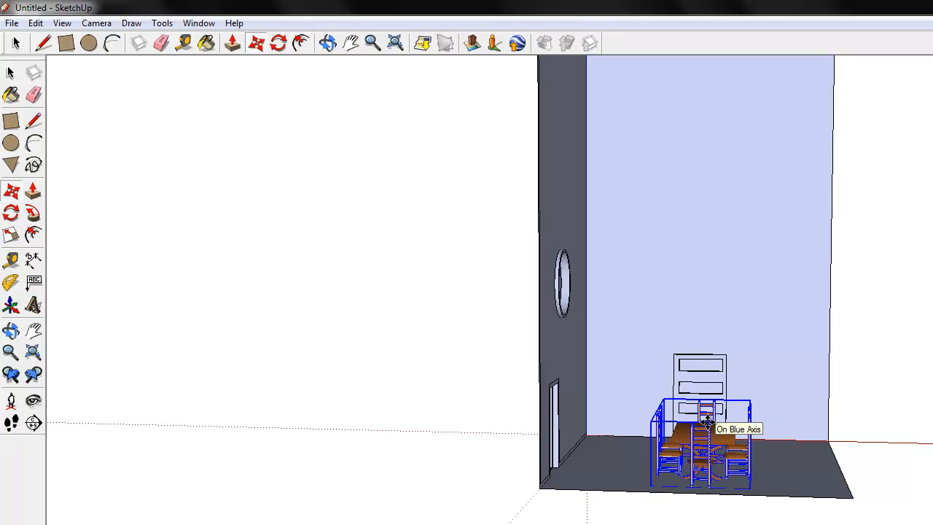
click(707, 422)
Push/Pull the room's ceiling down to make the room considerably lower
click(373, 43)
drag(669, 348, 646, 224)
click(328, 43)
drag(510, 408, 532, 524)
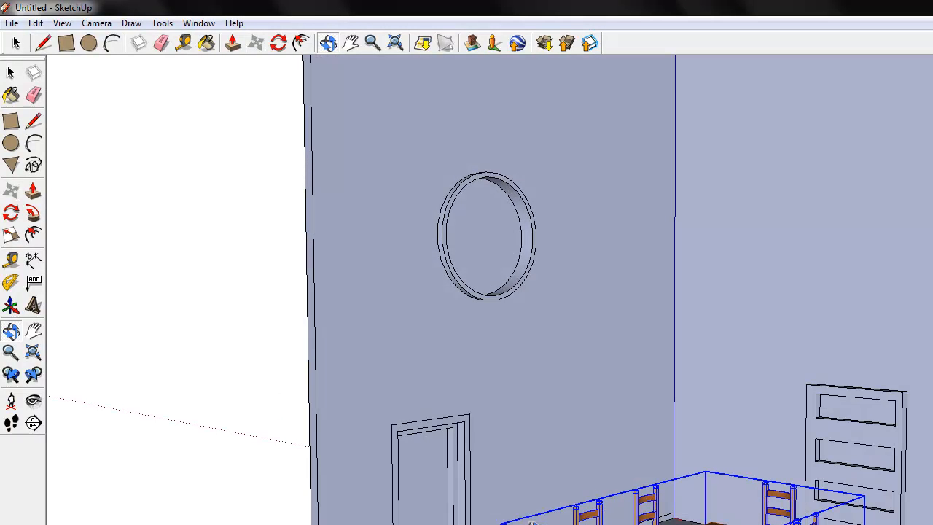
click(371, 43)
drag(495, 226, 645, 140)
click(351, 43)
drag(680, 252, 680, 431)
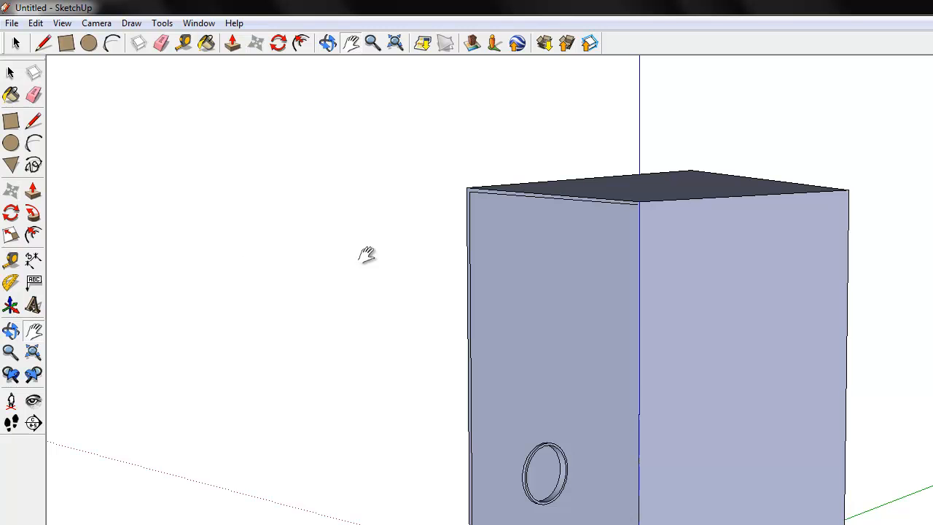
click(327, 43)
drag(521, 183, 539, 321)
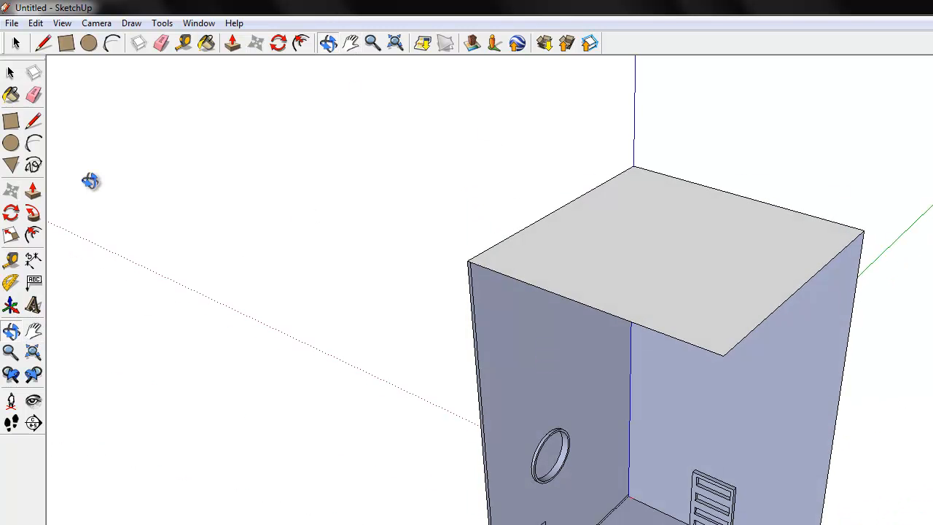
click(33, 194)
drag(598, 285, 615, 218)
Draw rectangles from the ceiling corner down over the room's open sides to close it in with walls
click(327, 43)
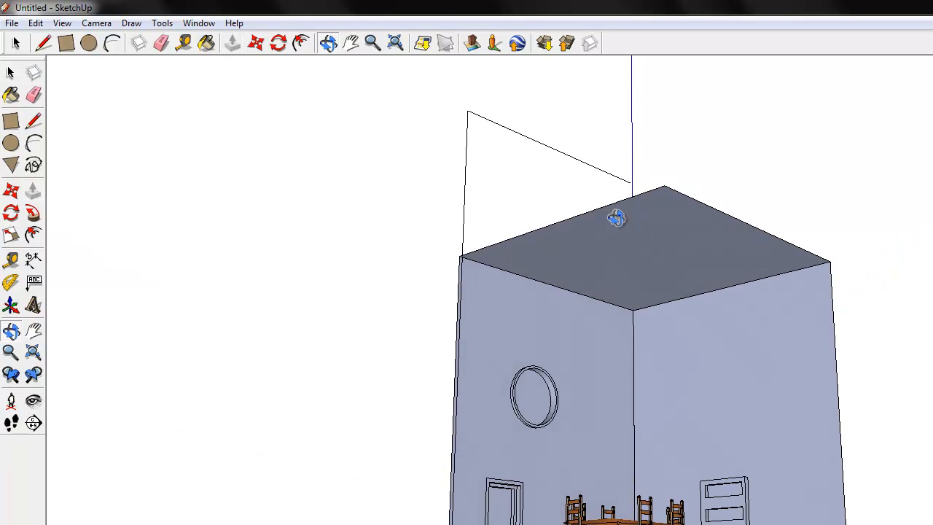
drag(577, 522, 623, 484)
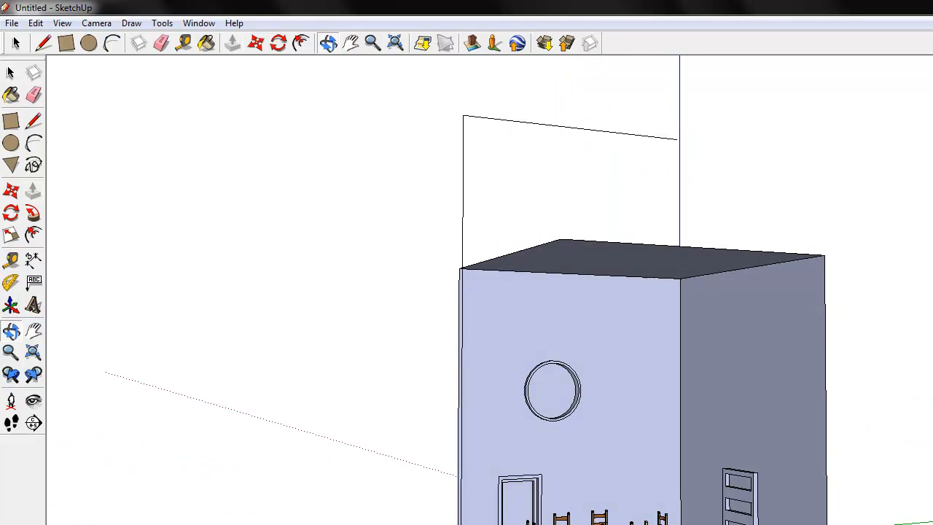
click(11, 121)
click(560, 239)
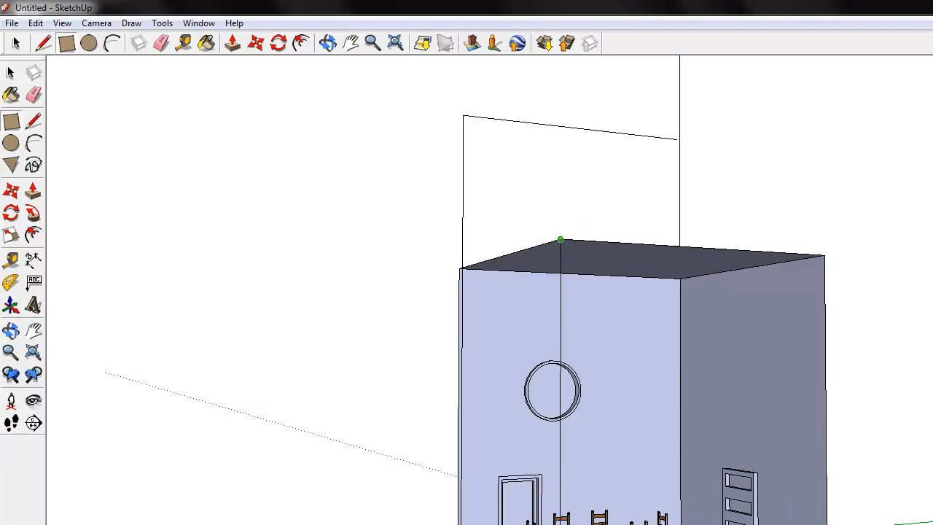
click(826, 523)
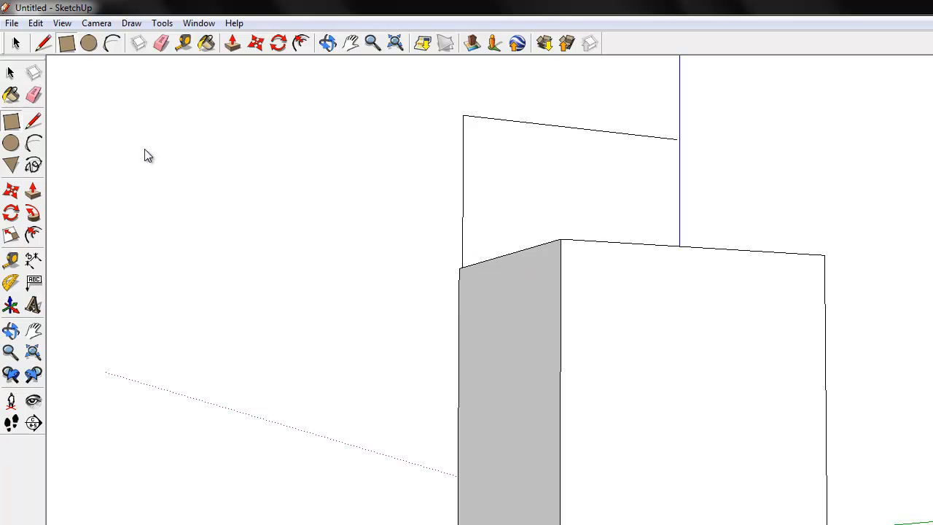
Erase the face inside the door frame from outside the room to open the doorway
click(33, 95)
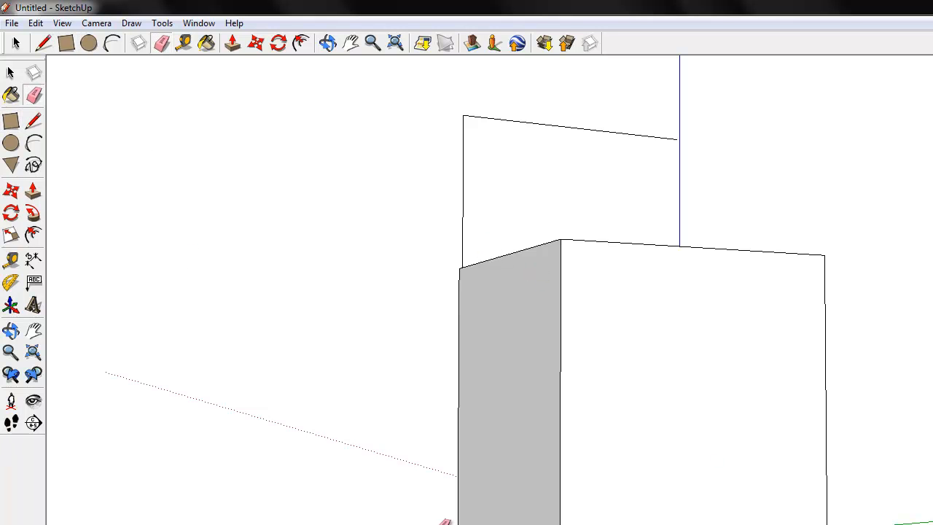
click(328, 44)
drag(341, 372, 838, 379)
drag(685, 524, 406, 386)
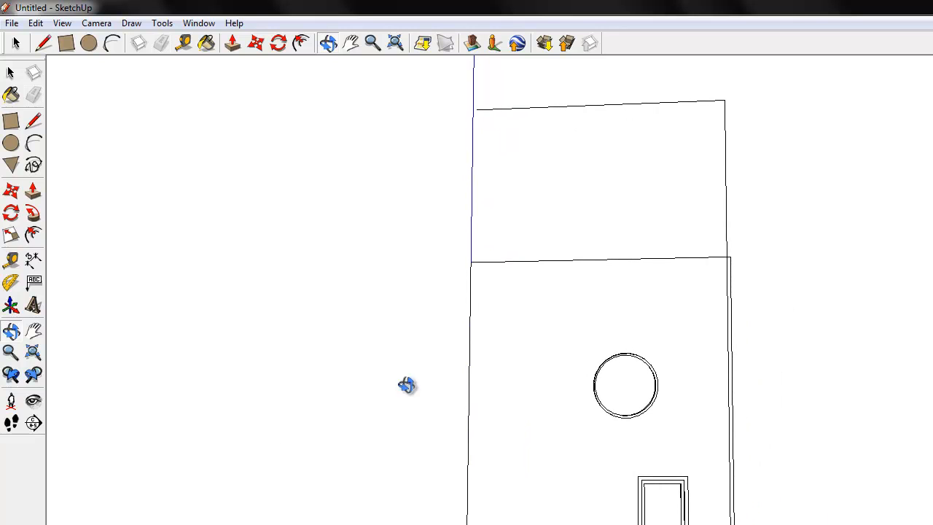
click(12, 354)
scroll(597, 354, up, 6)
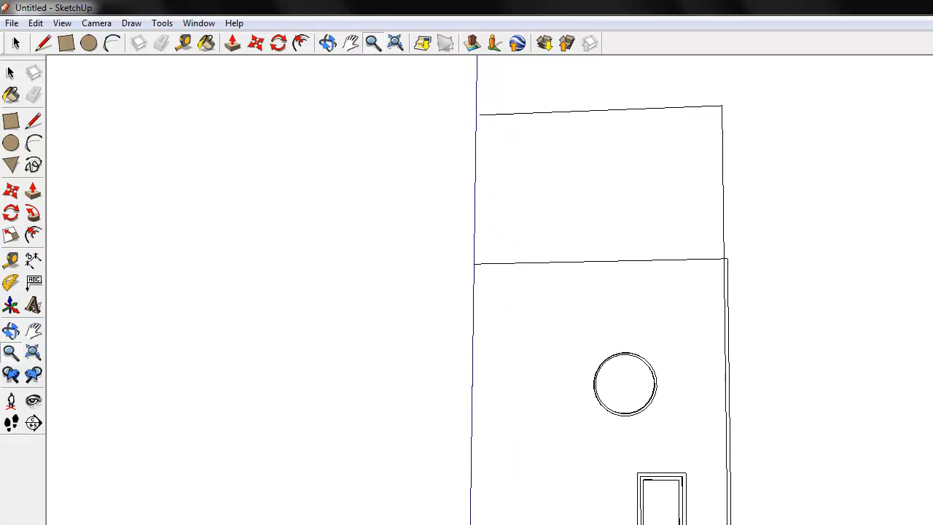
click(350, 43)
drag(524, 175, 487, 7)
drag(569, 279, 529, 67)
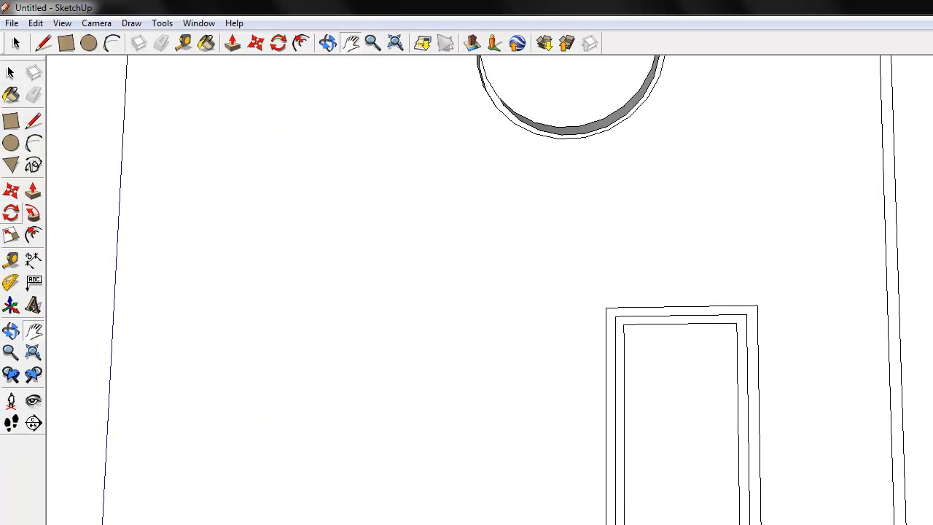
click(35, 97)
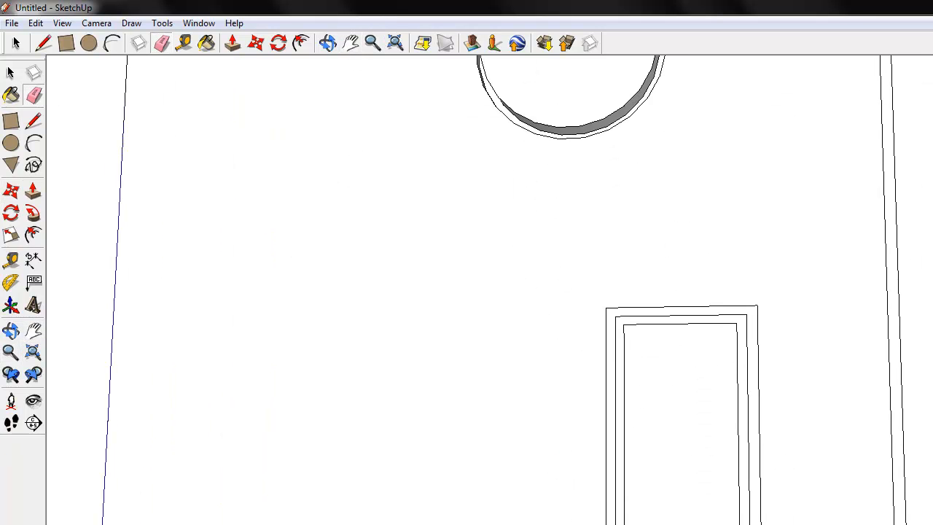
key(Delete)
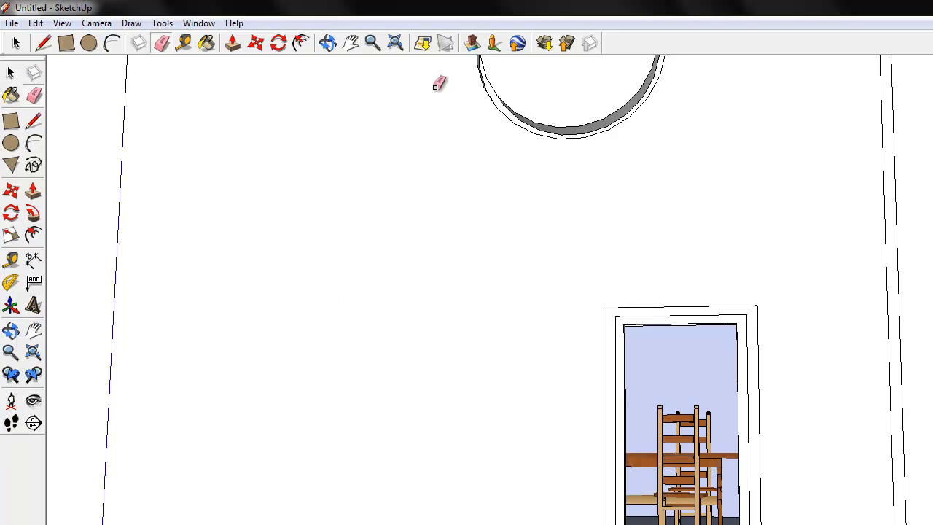
Examine the opened doorway and its frame close up, moving in toward the room's interior
click(373, 43)
scroll(609, 372, up, 3)
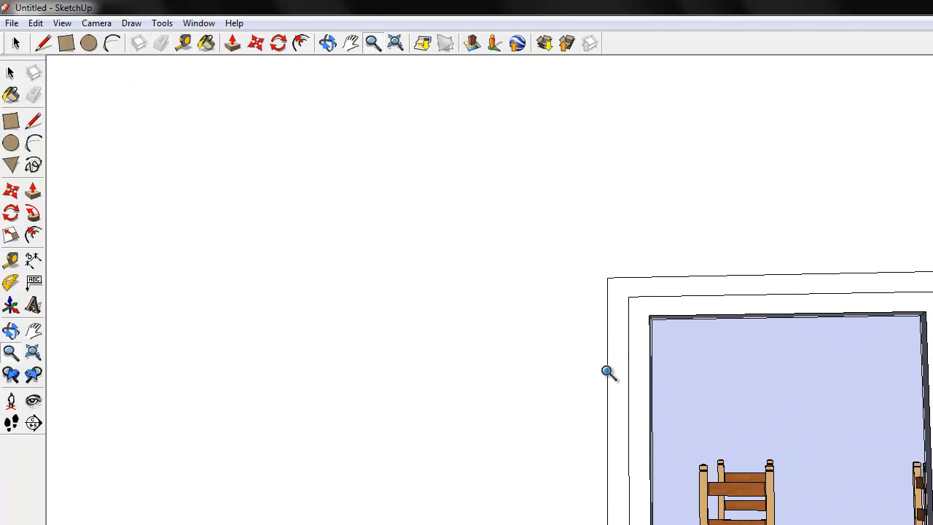
scroll(524, 223, up, 3)
click(350, 43)
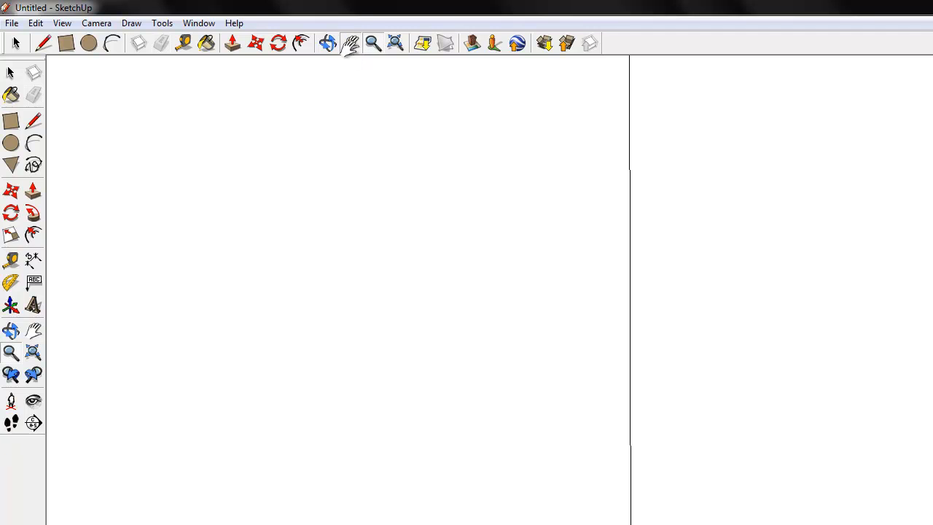
drag(643, 347, 74, 374)
drag(665, 488, 247, 384)
drag(510, 519, 178, 523)
drag(638, 522, 354, 518)
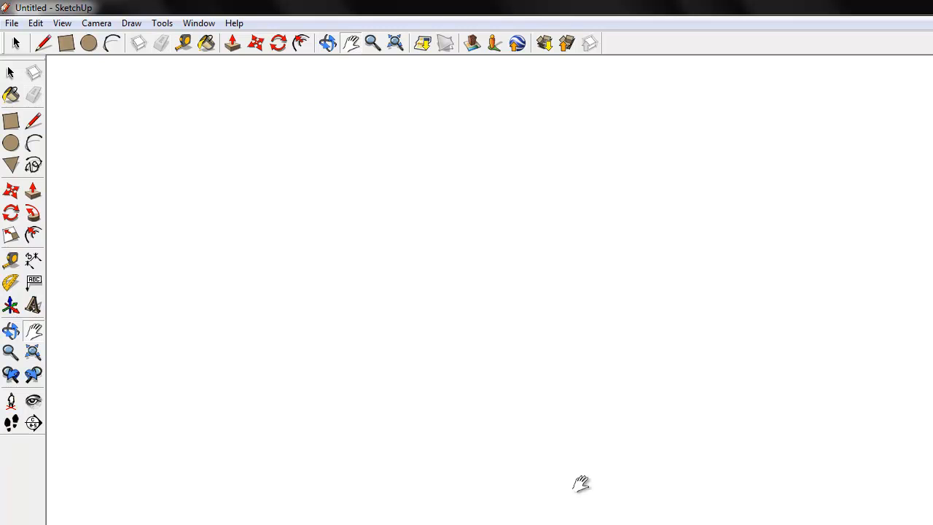
click(372, 43)
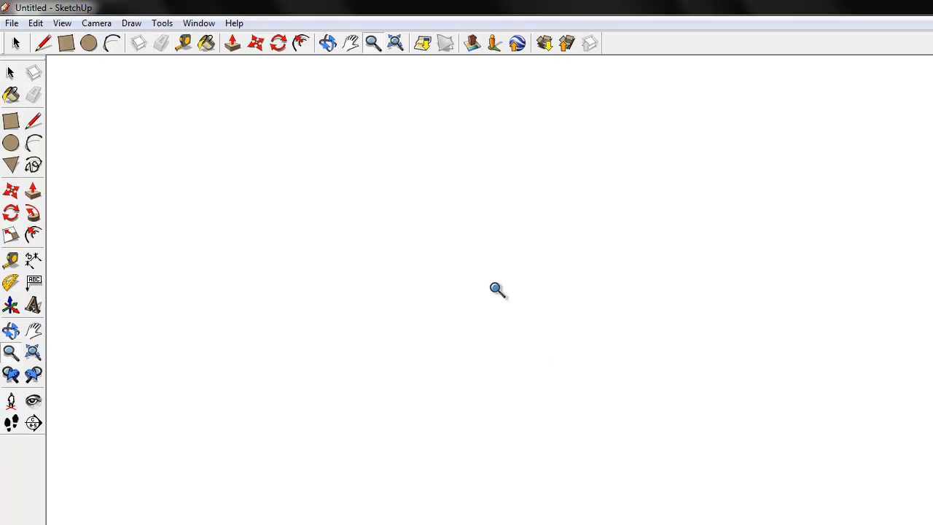
Switch to the standard Top view to look at the dining set from above
click(97, 23)
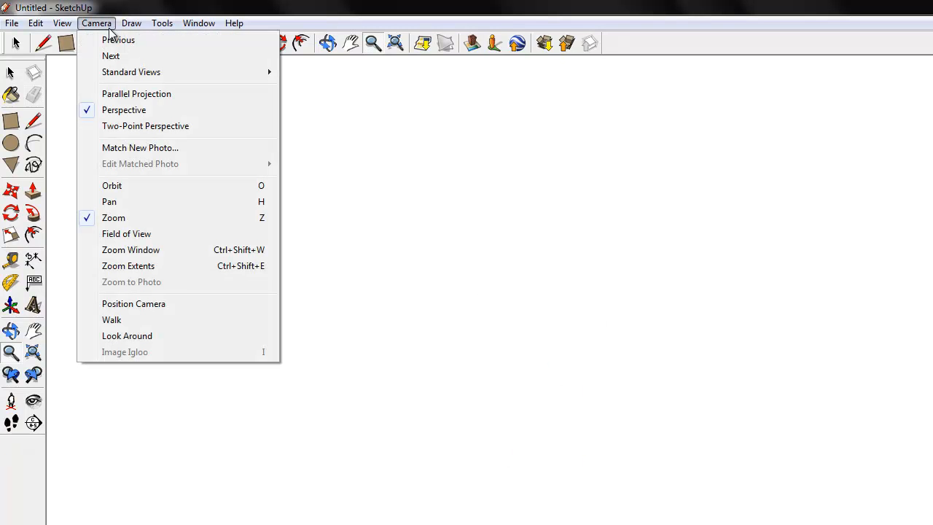
mouse_move(118, 76)
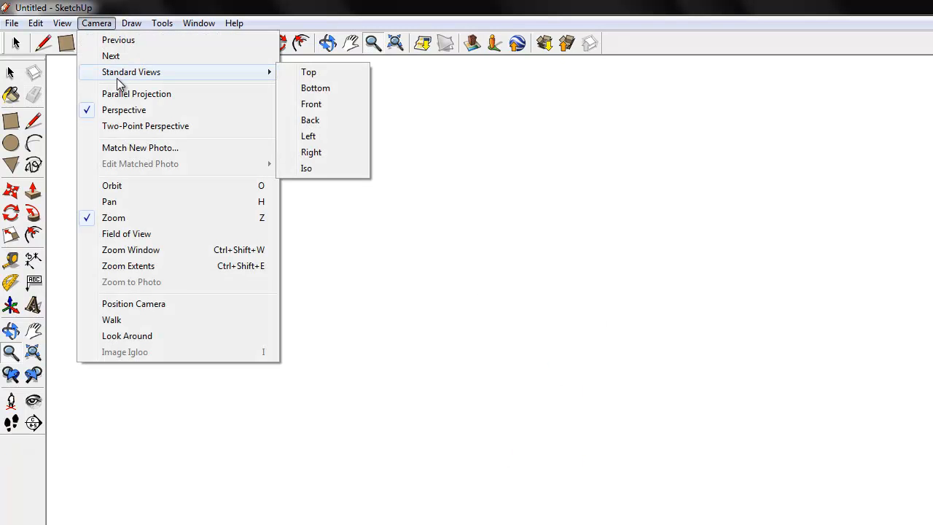
click(304, 72)
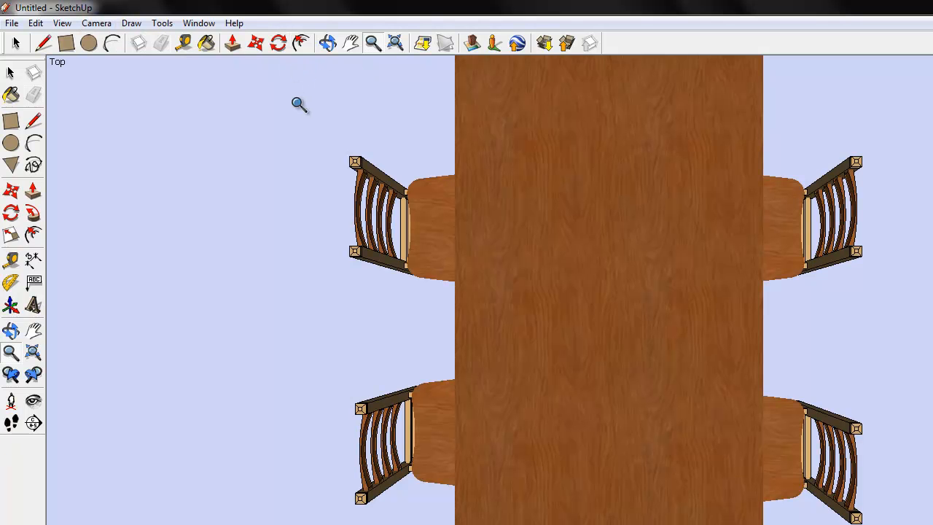
Try to orbit down from above the dining set, and restore the standard Top view
click(328, 43)
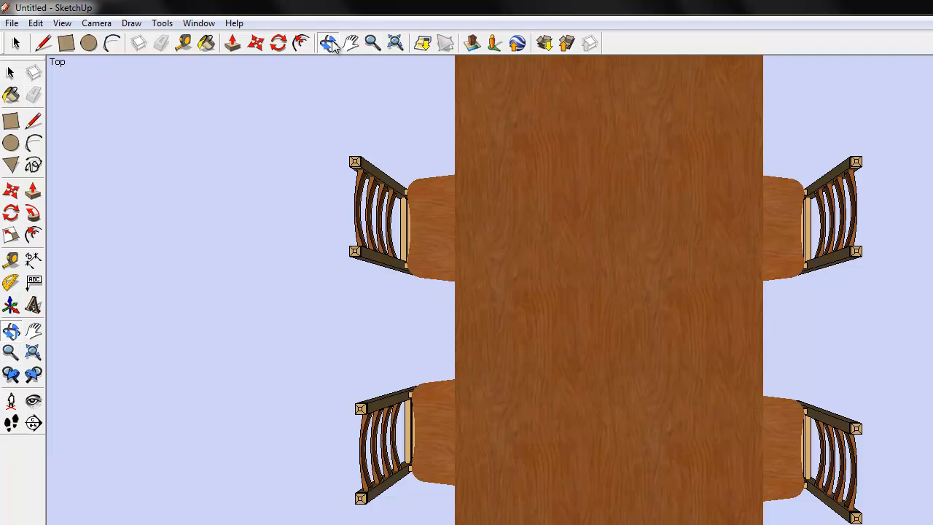
drag(461, 266, 412, 33)
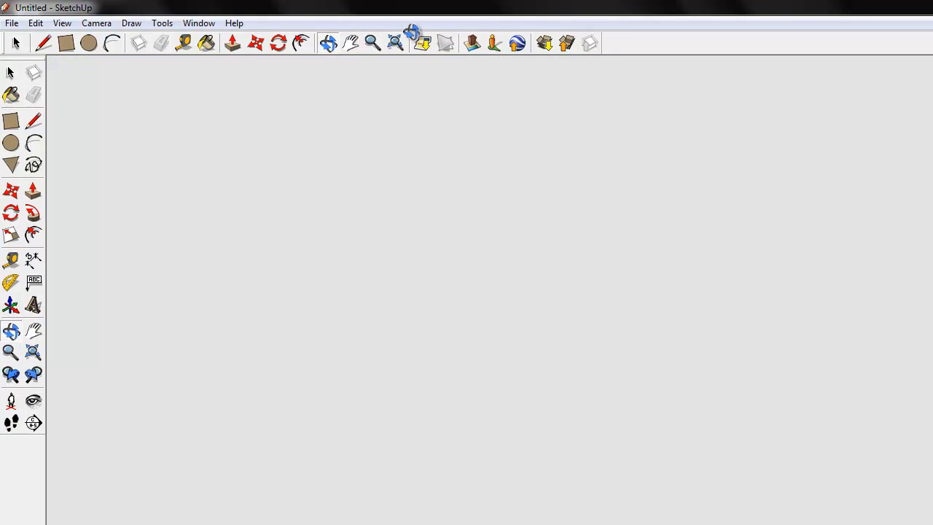
click(372, 43)
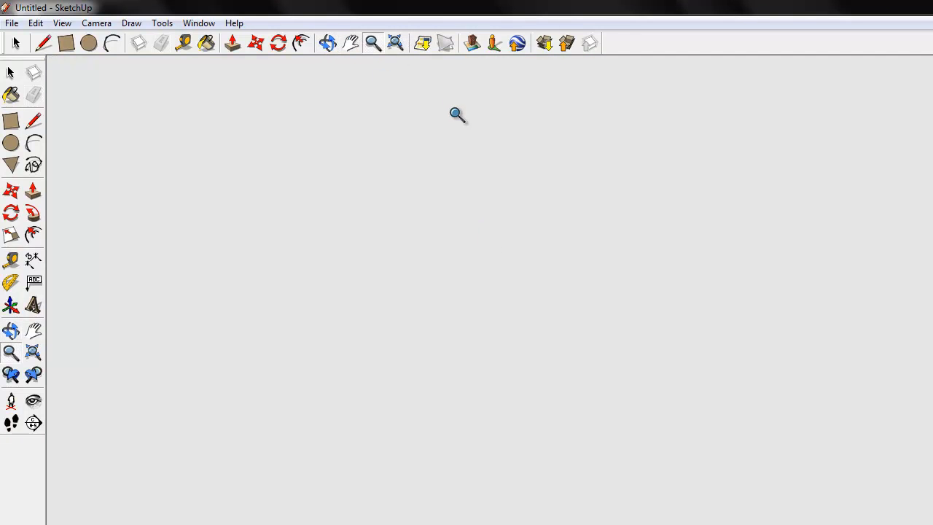
click(97, 23)
mouse_move(160, 27)
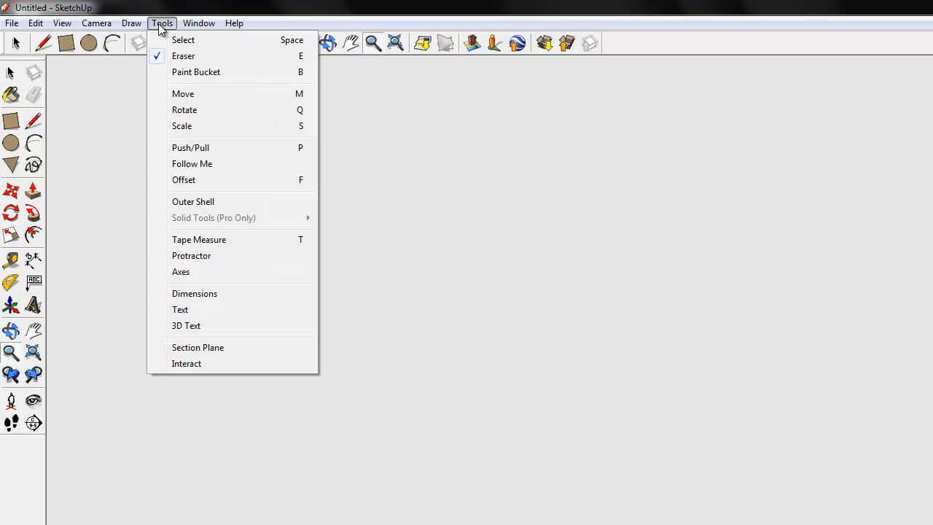
mouse_move(104, 28)
mouse_move(135, 73)
click(312, 71)
Examine the dining tabletop close up, tilting the view from overhead toward the chair backs
drag(457, 315, 408, 124)
click(328, 44)
drag(408, 234, 331, 23)
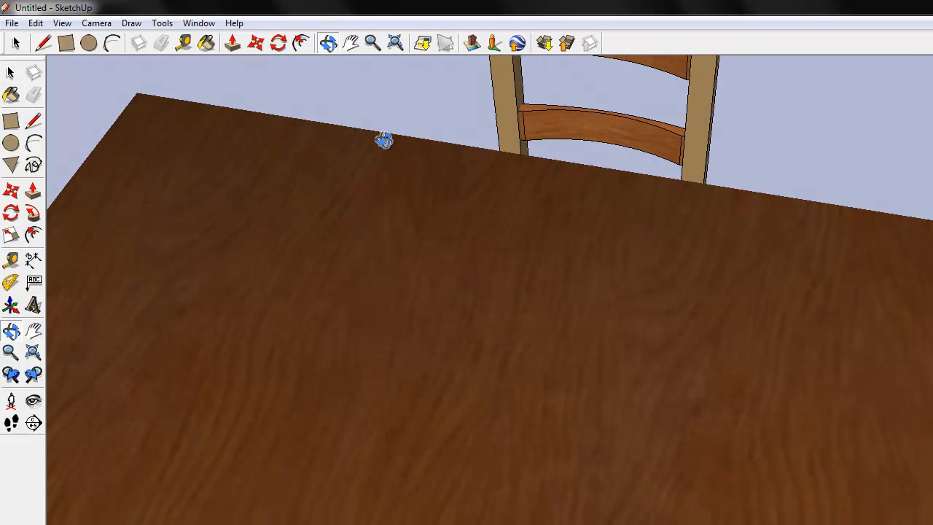
drag(384, 140, 349, 29)
click(351, 44)
drag(402, 182, 413, 11)
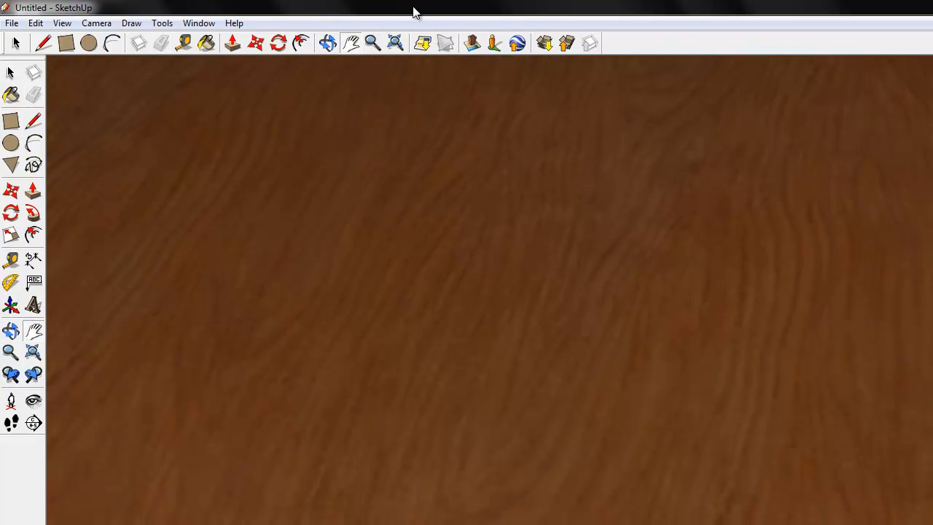
click(326, 43)
drag(376, 175, 363, 33)
Examine the table's supports and the chair seats from low down, and back away from the furniture
click(357, 45)
drag(536, 265, 226, 62)
drag(430, 236, 304, 151)
drag(459, 375, 3, 6)
click(371, 43)
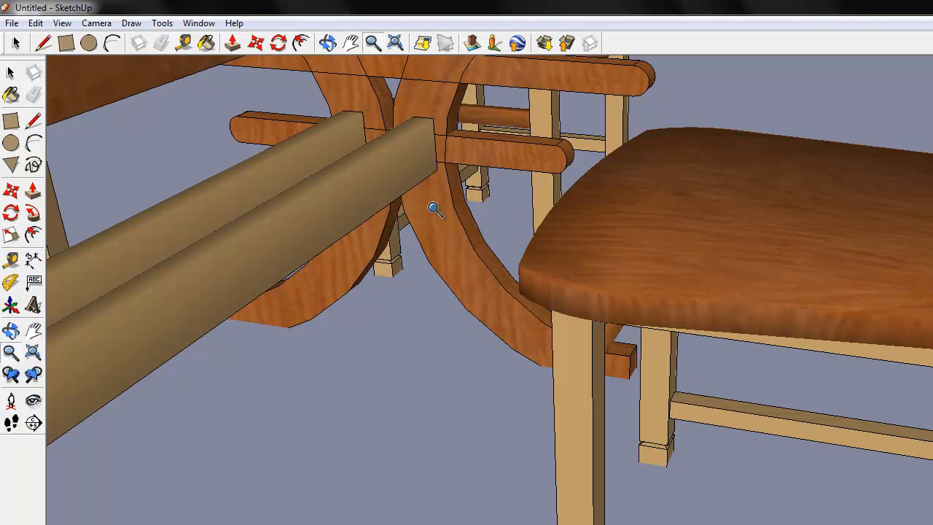
click(330, 45)
drag(398, 143, 395, 90)
click(351, 44)
drag(427, 158, 495, 398)
click(371, 44)
drag(408, 151, 510, 521)
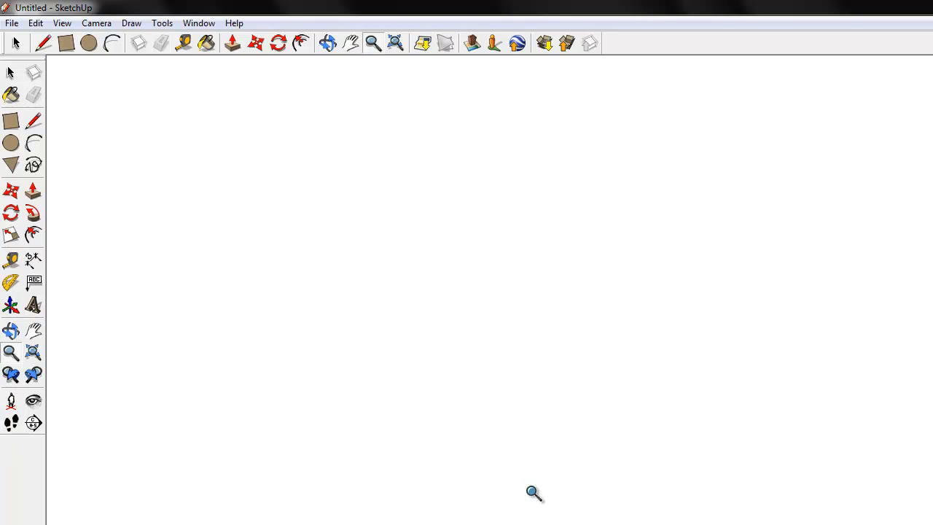
Switch to the standard Front view and on to the Bottom view, backing out to find the room from below
click(161, 23)
mouse_move(96, 23)
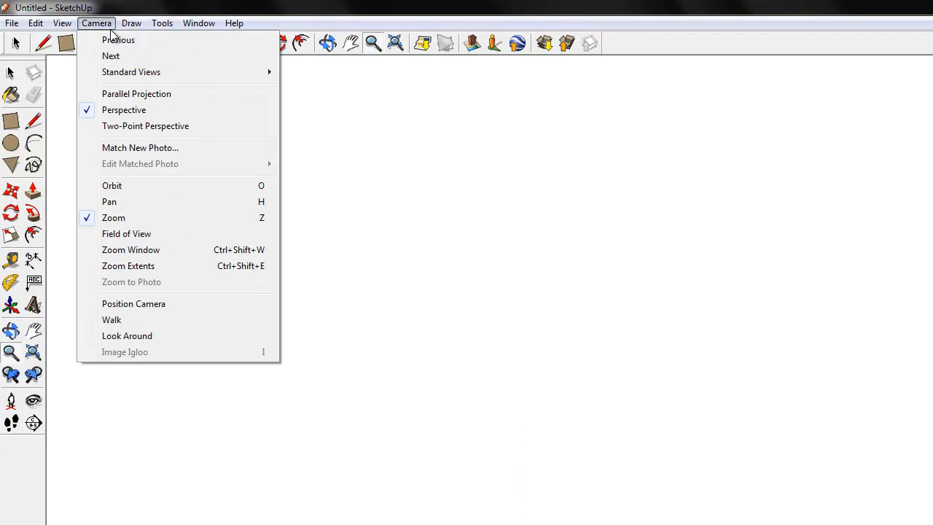
mouse_move(135, 73)
click(295, 102)
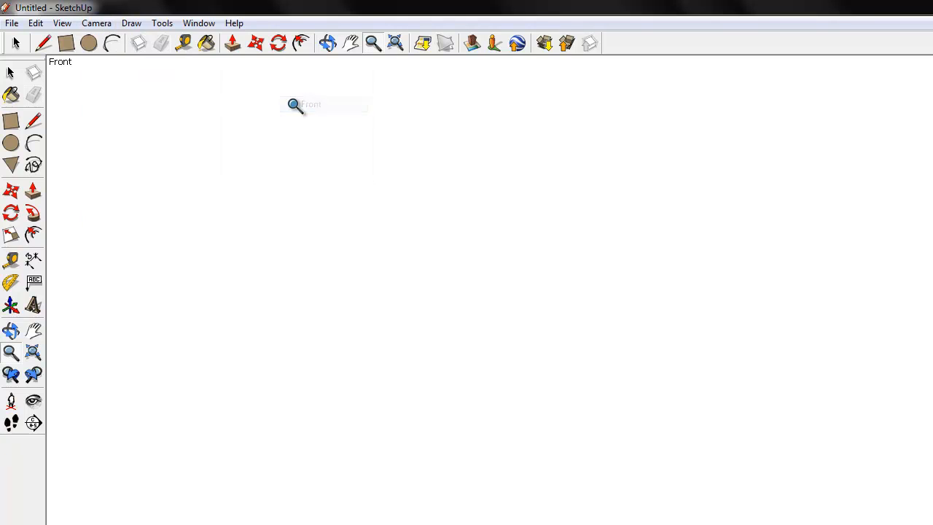
click(97, 23)
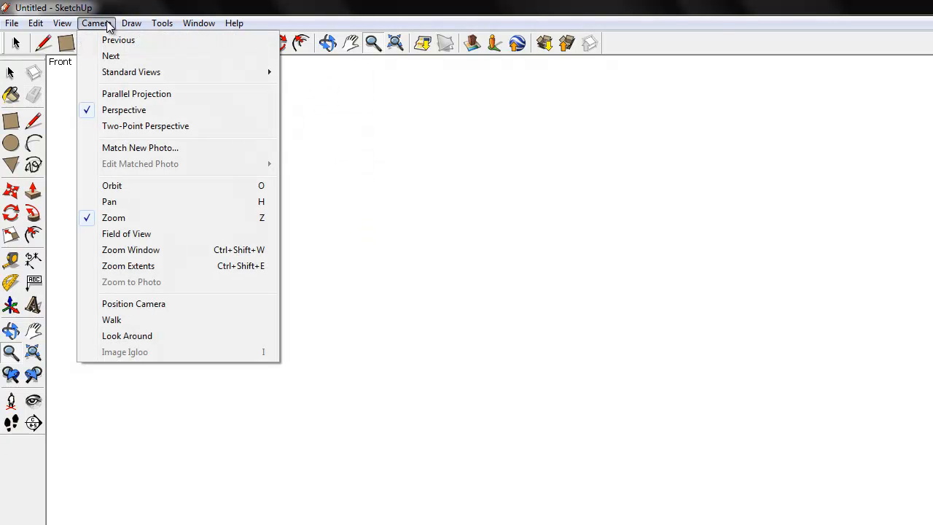
mouse_move(121, 72)
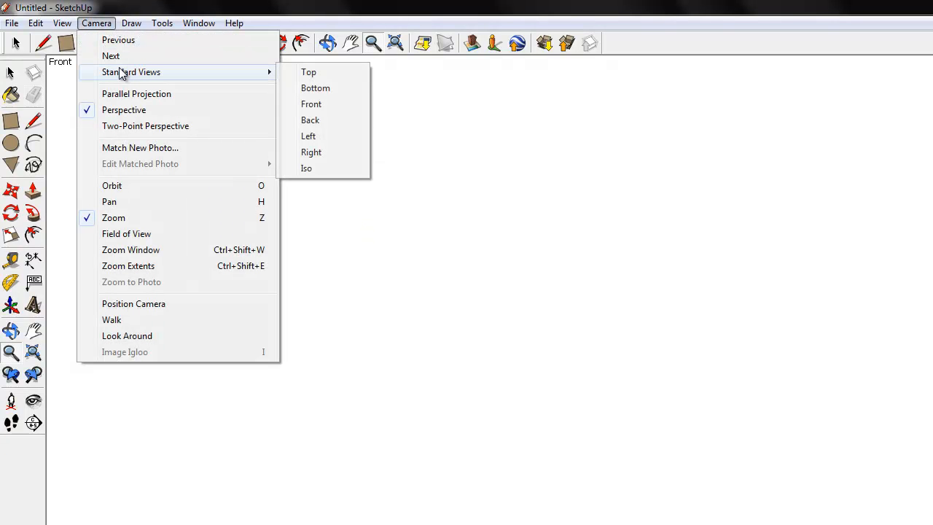
click(315, 89)
drag(480, 330, 510, 524)
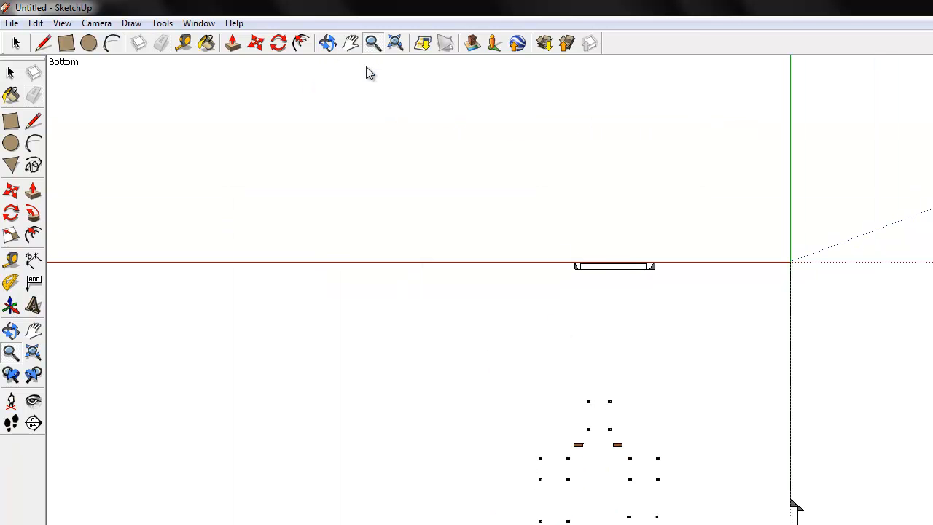
Erase the bottom and top edges of the large outer wall to open that side of the room
click(332, 46)
drag(655, 440, 658, 506)
drag(740, 285, 920, 518)
drag(422, 277, 622, 261)
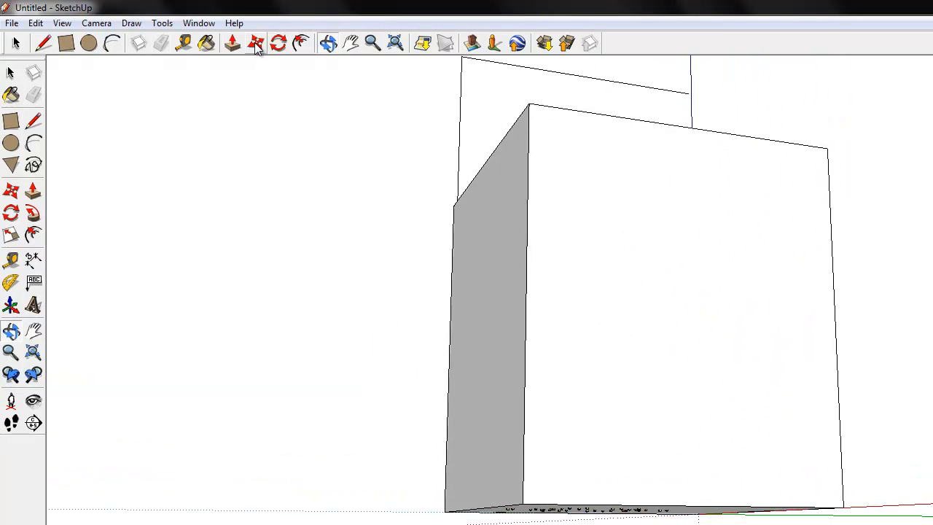
click(34, 94)
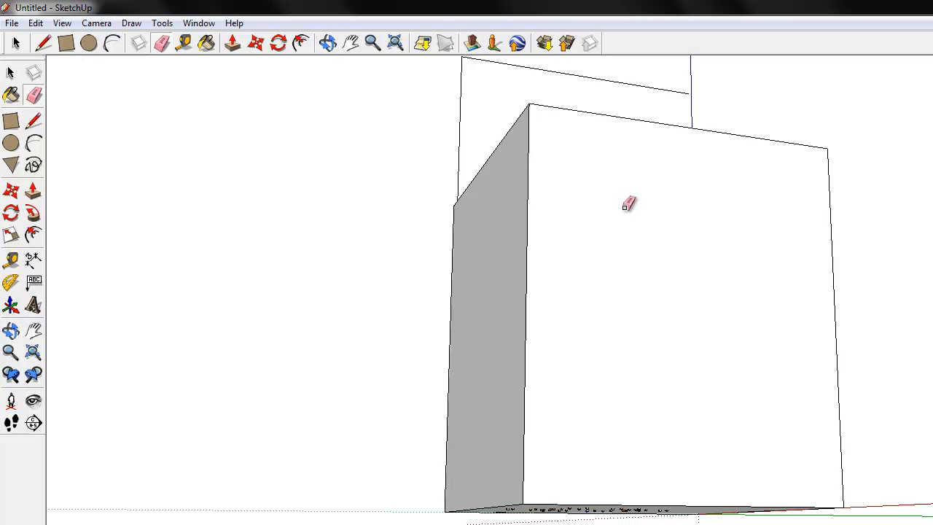
mouse_move(667, 499)
mouse_down()
mouse_move(672, 506)
mouse_move(683, 470)
mouse_up()
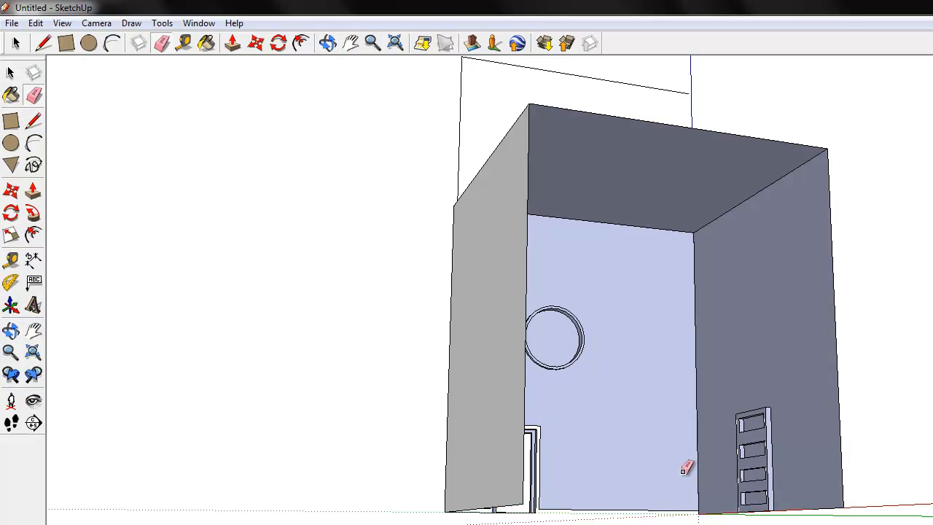
click(786, 143)
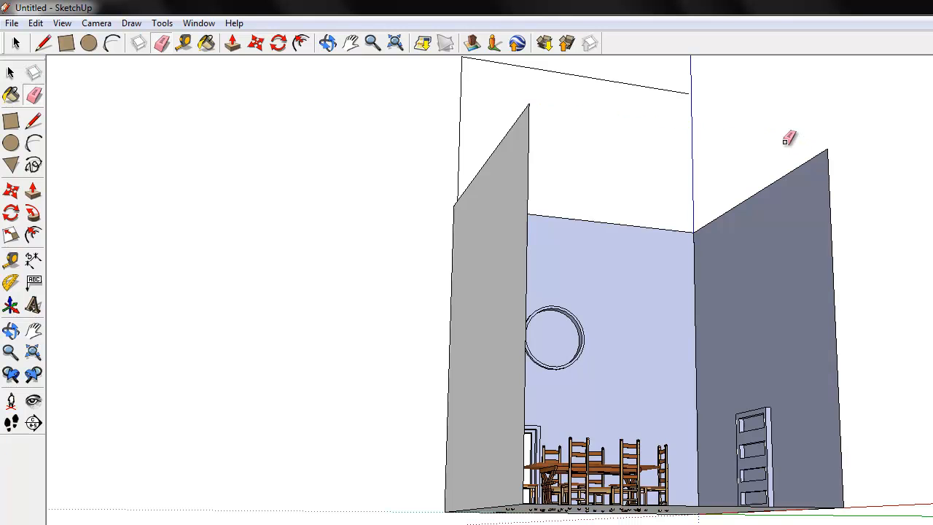
Bring the view through the open side to face the dining set, doorway and round frame
click(327, 43)
drag(466, 231, 333, 366)
drag(317, 333, 386, 377)
click(373, 43)
drag(501, 298, 493, 218)
click(328, 43)
drag(502, 260, 539, 93)
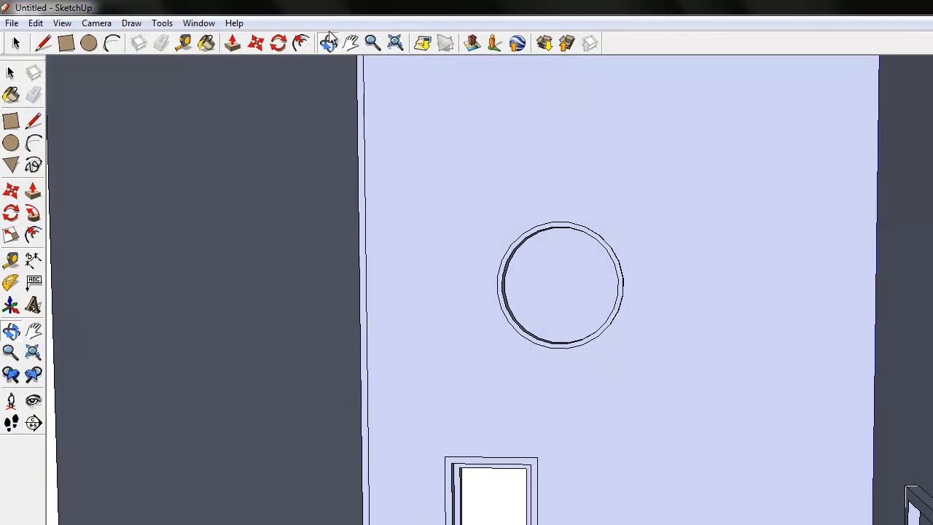
click(371, 43)
click(349, 48)
drag(452, 354, 369, 161)
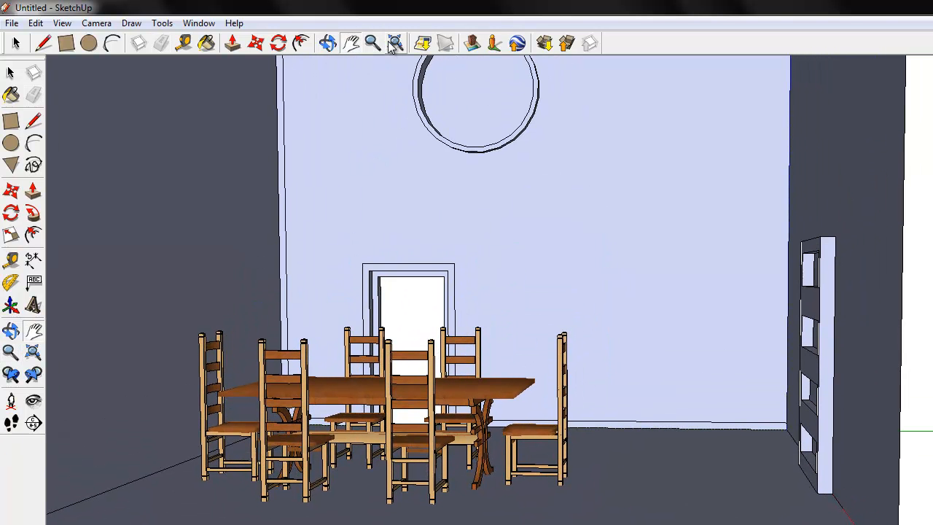
Compose a closer, slightly angled interior view with the dining set, the doorway and the shelf-like frame on the side wall
click(326, 43)
drag(573, 303, 687, 330)
click(372, 43)
drag(480, 287, 479, 241)
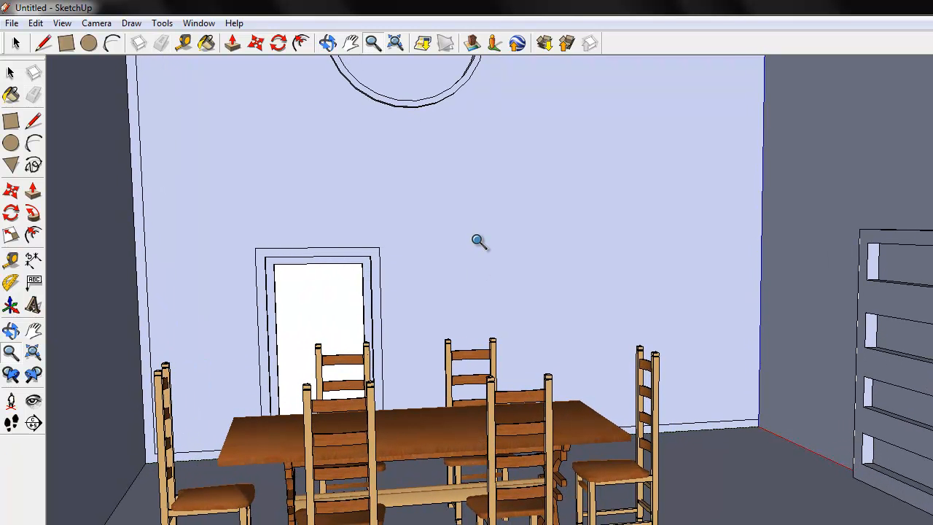
click(327, 43)
drag(406, 378, 440, 368)
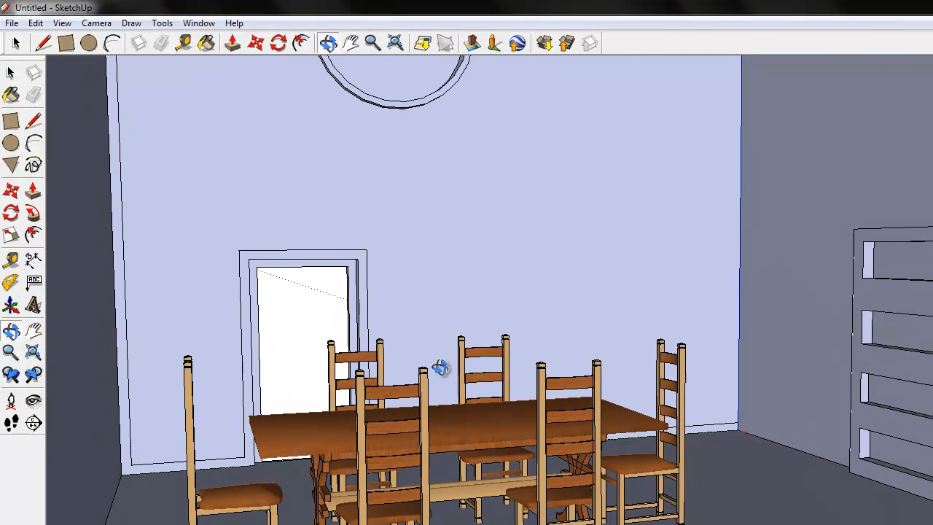
click(351, 43)
drag(447, 234, 447, 262)
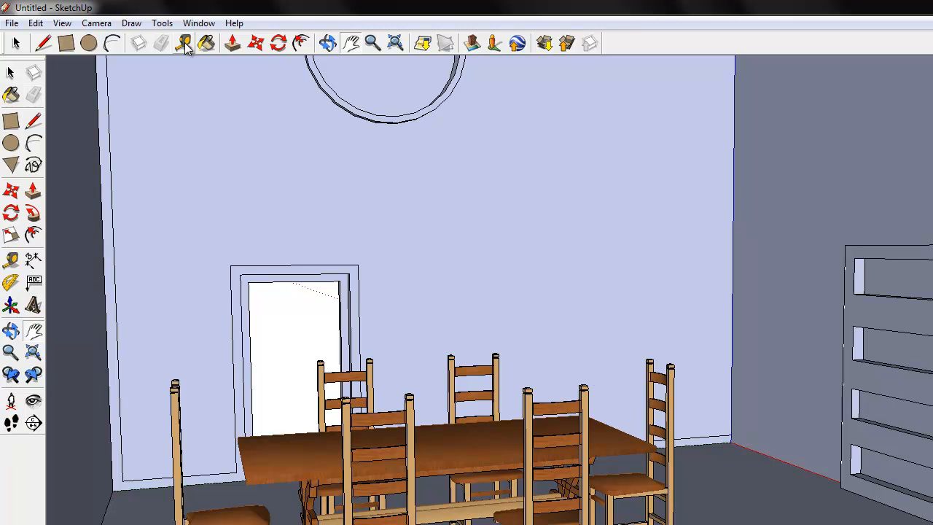
Export the current view as a 2D graphic named LivingRoom in JPEG Image (*.jpg) format to My Documents
click(13, 24)
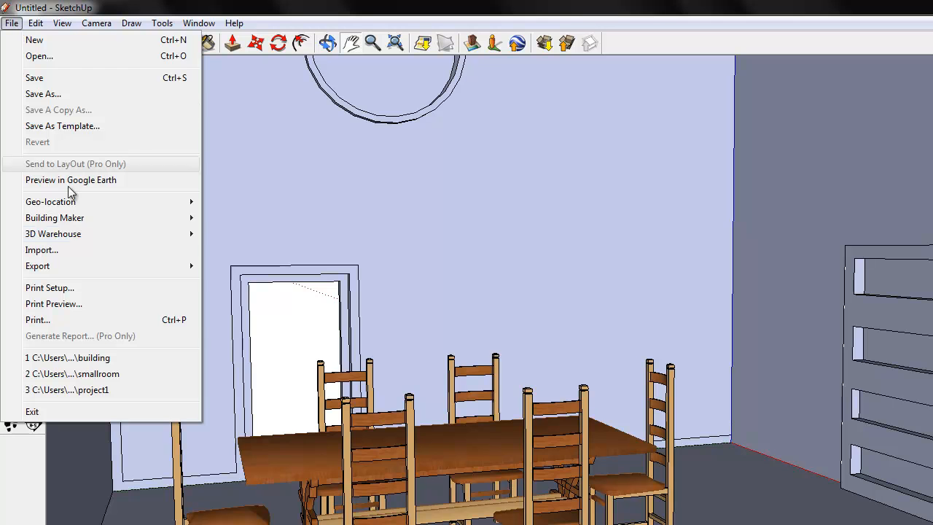
mouse_move(48, 269)
click(245, 281)
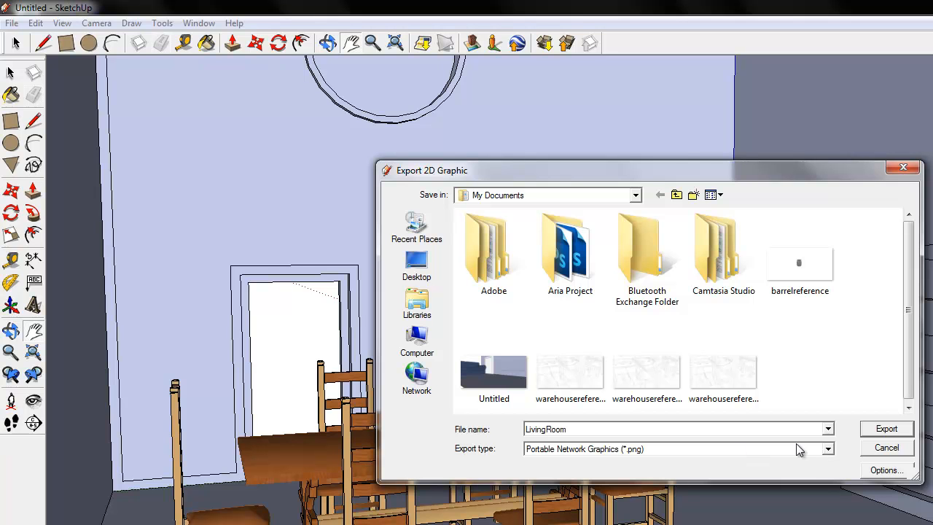
click(827, 449)
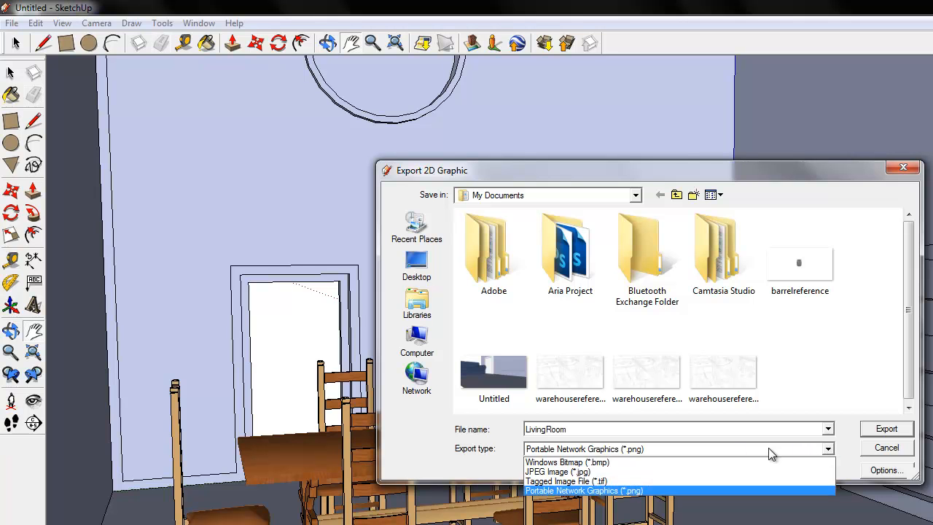
click(569, 473)
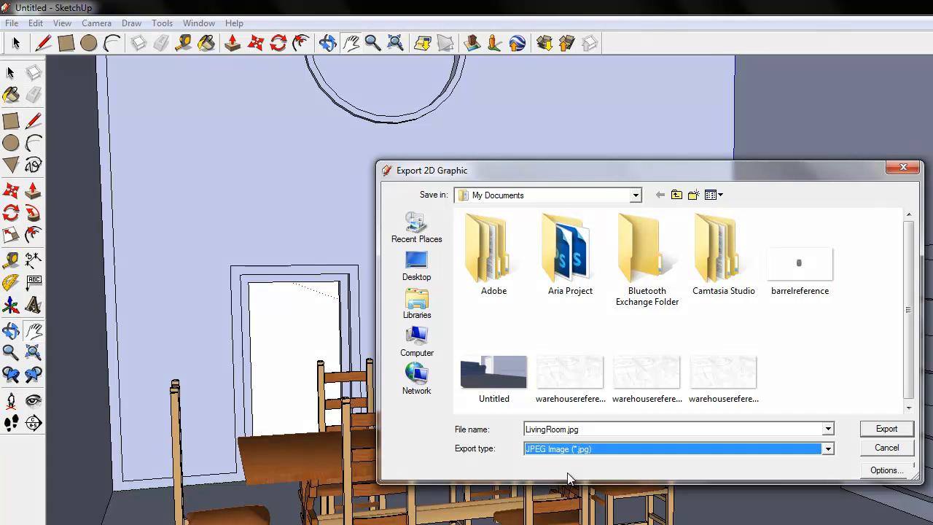
click(883, 430)
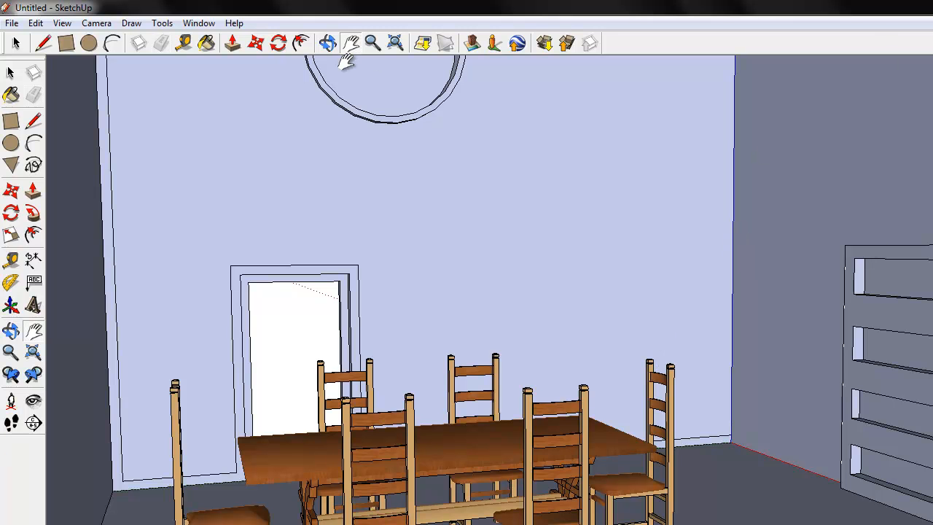
click(279, 46)
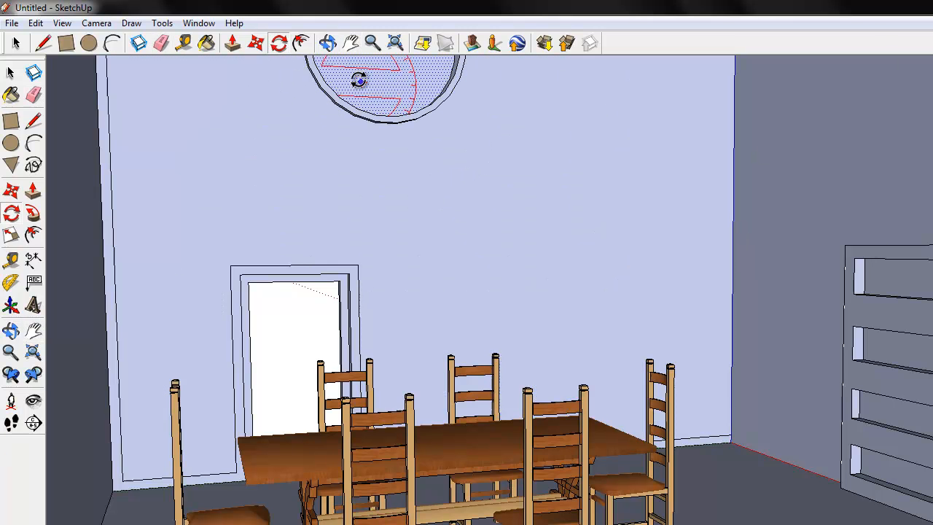
click(351, 43)
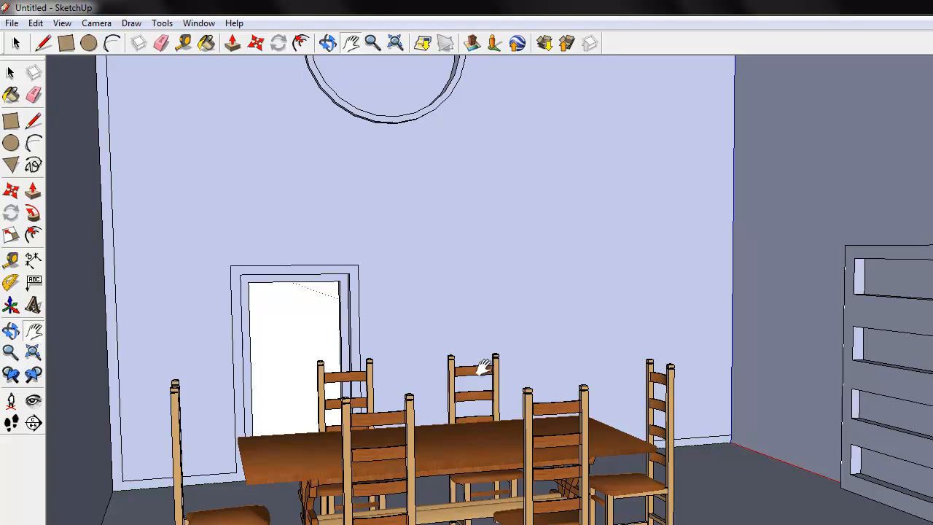
drag(456, 328, 483, 355)
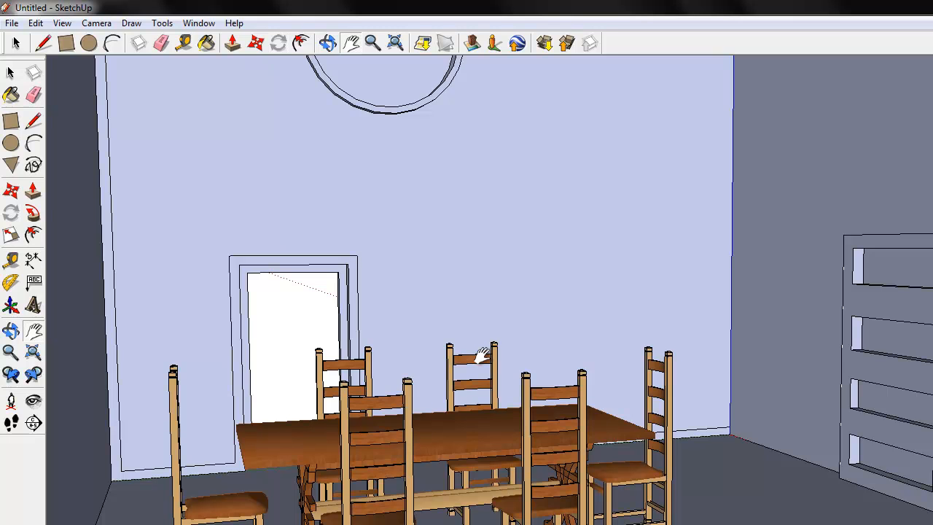